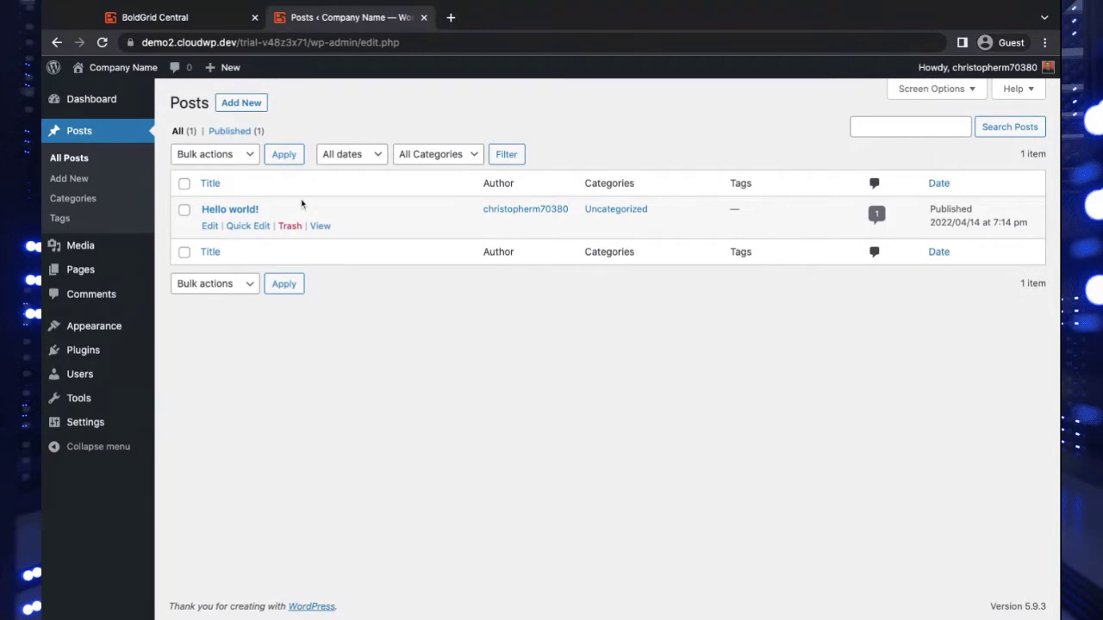
Open Hello world!, dismiss the welcome guide, and add a Columns block below the welcome paragraph
left_click(255, 214)
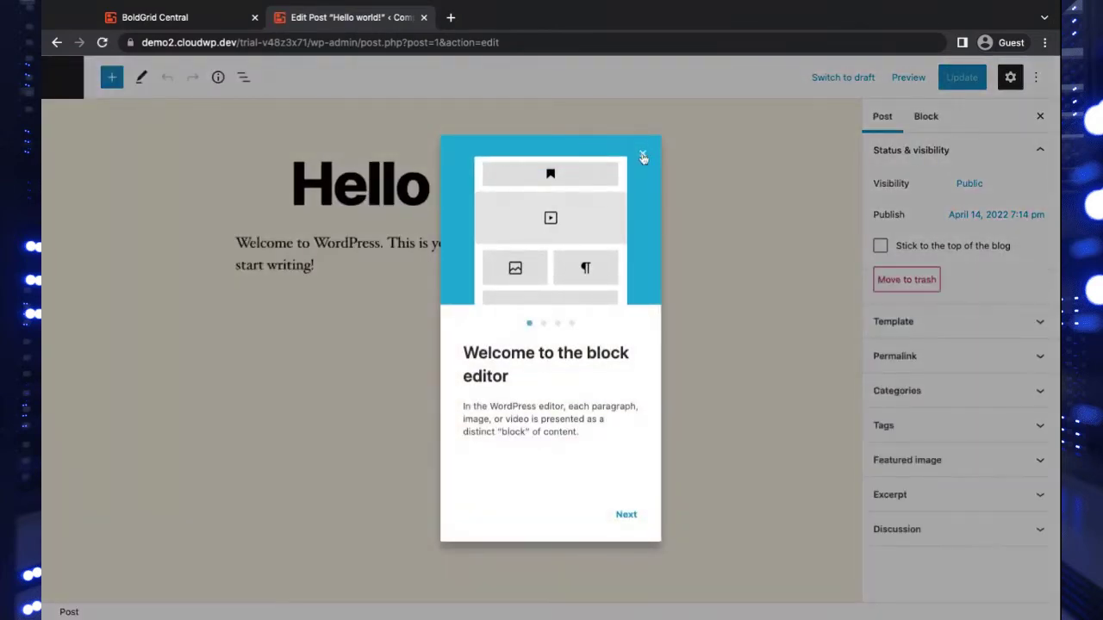
left_click(642, 153)
left_click(456, 274)
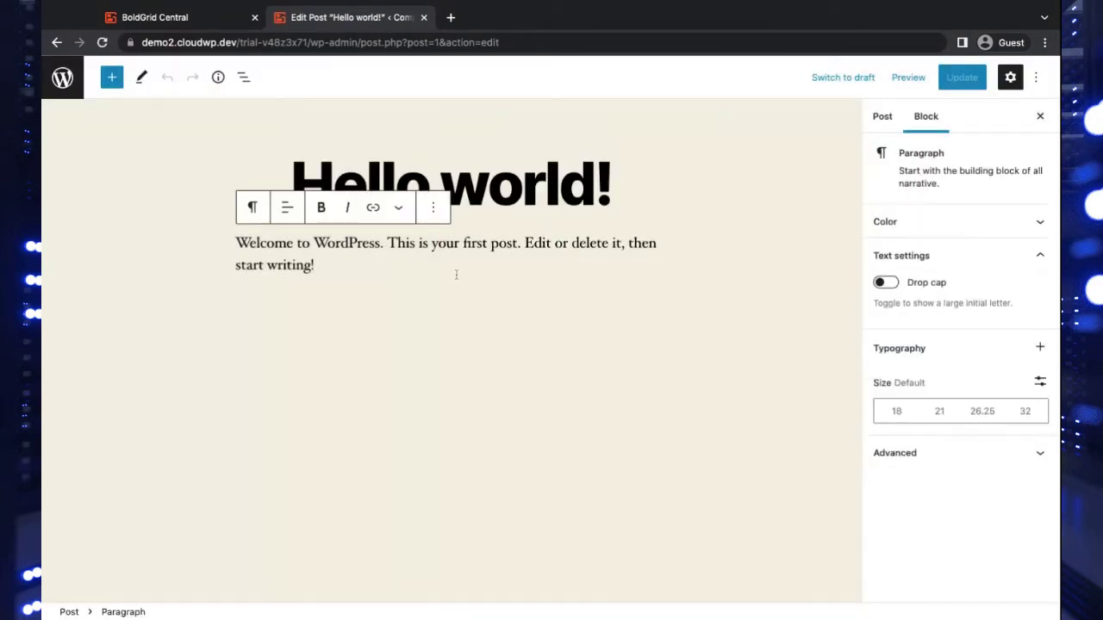
key("Return")
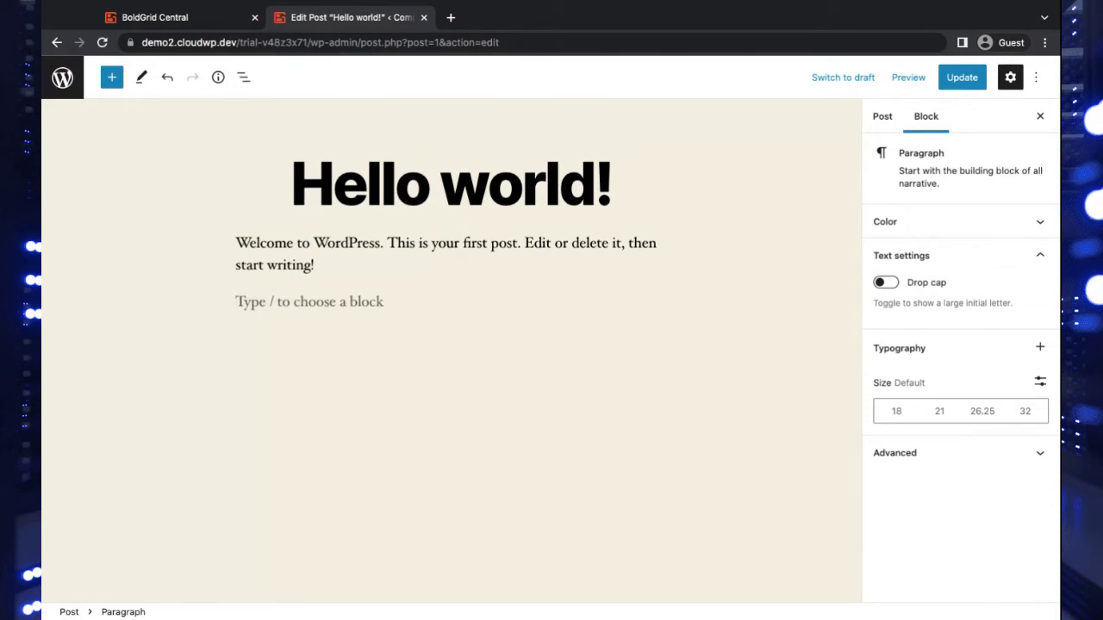
type("/co")
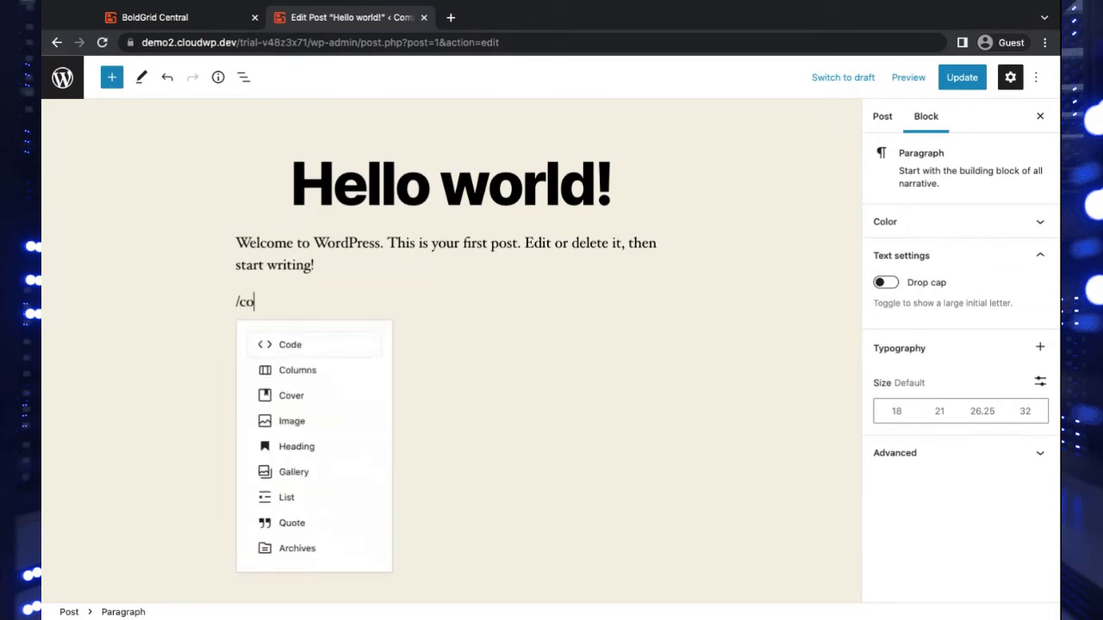
type("lu")
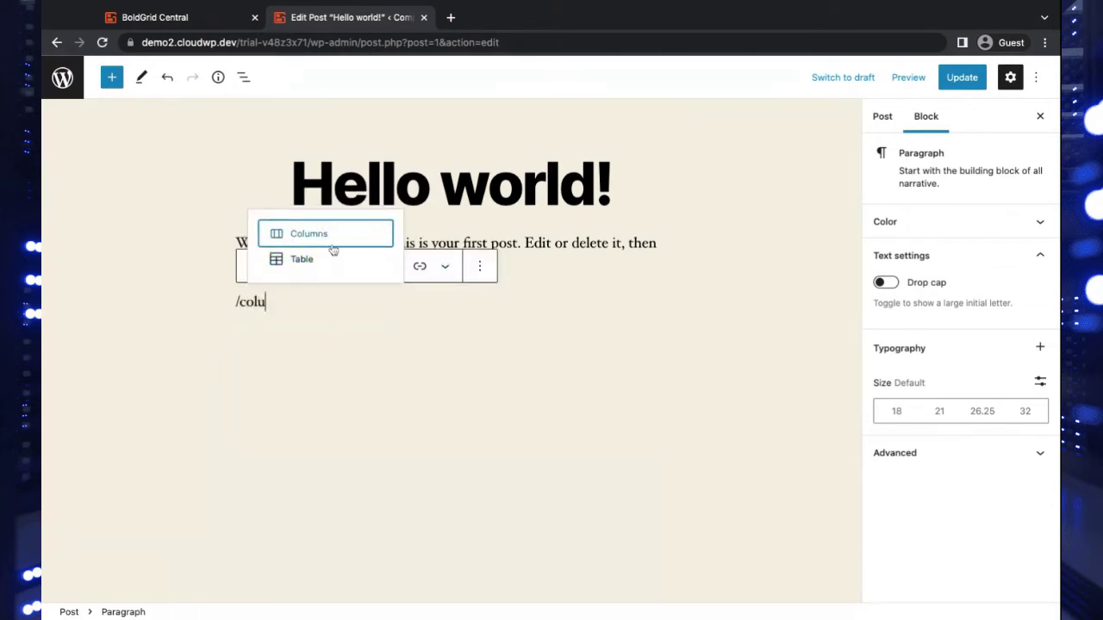
left_click(332, 248)
Choose the 50/50 column layout and add an Image block to the first column
left_click(339, 406)
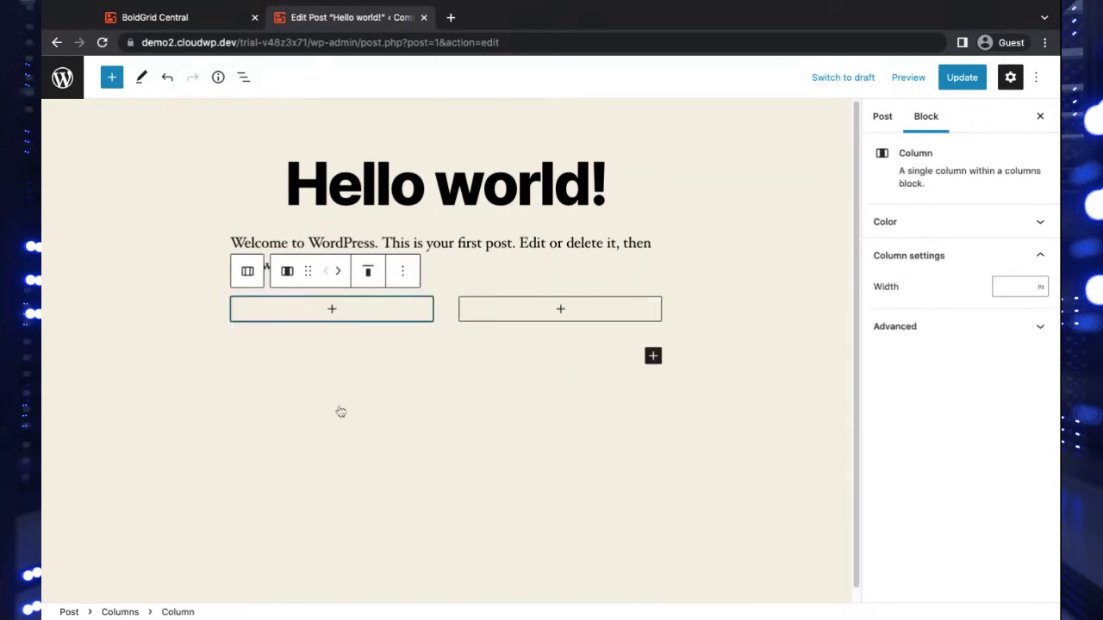
left_click(336, 311)
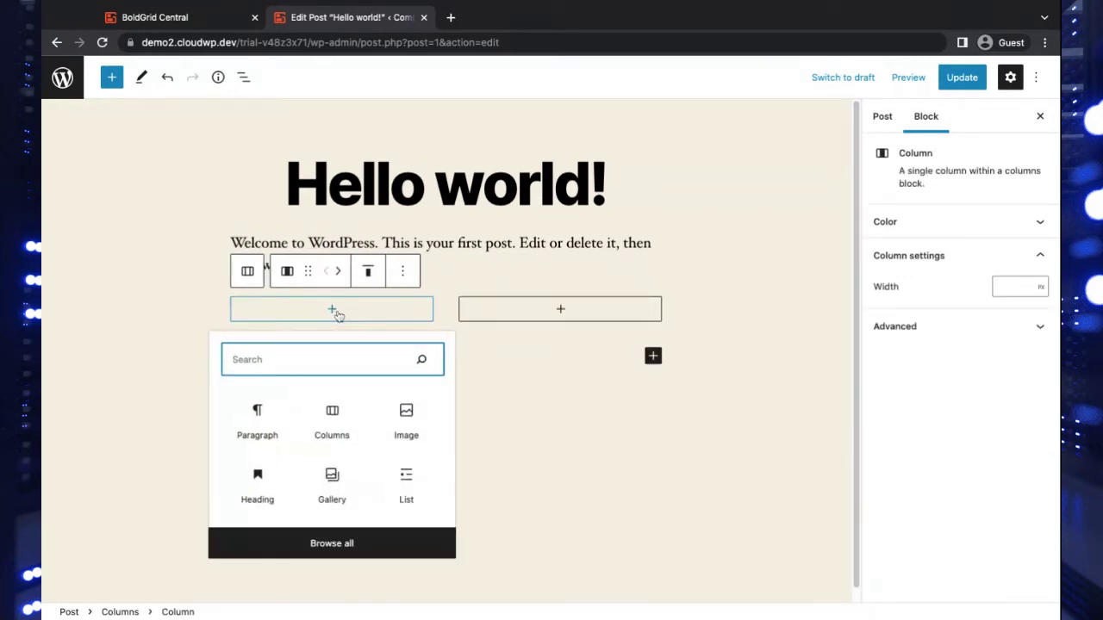
type("/imag")
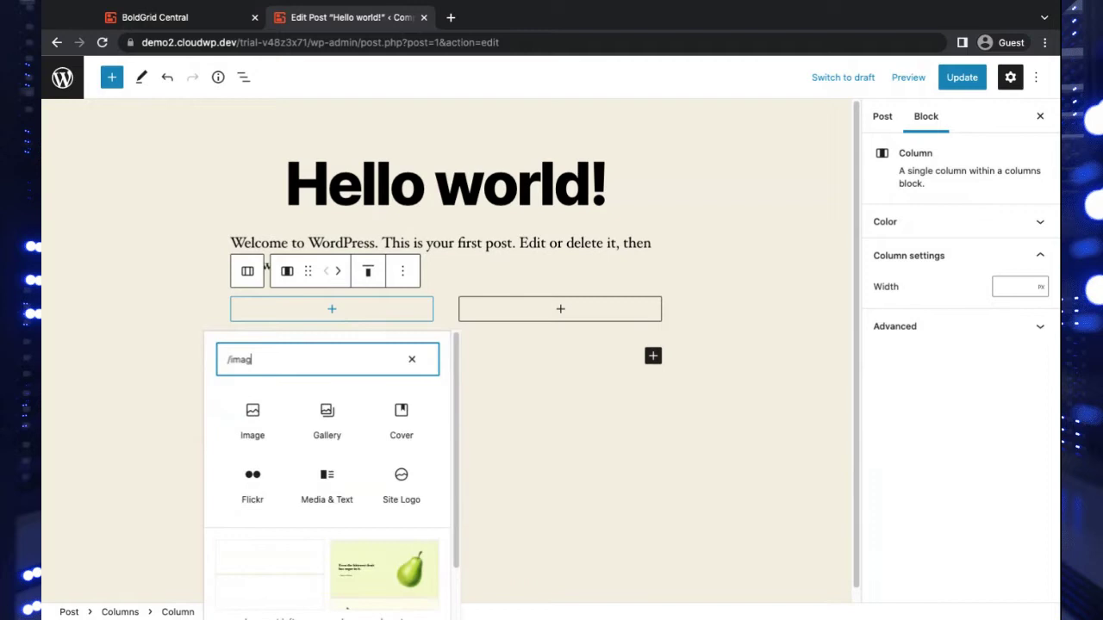
left_click(252, 422)
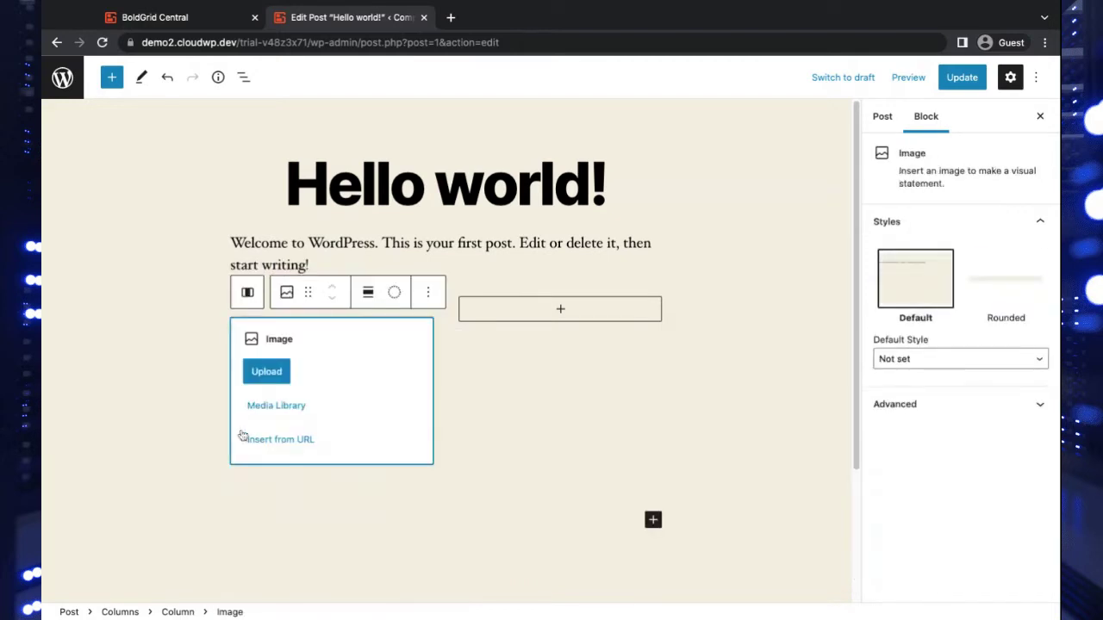
Fill that image block with the beagle photo from the Media Library
left_click(276, 403)
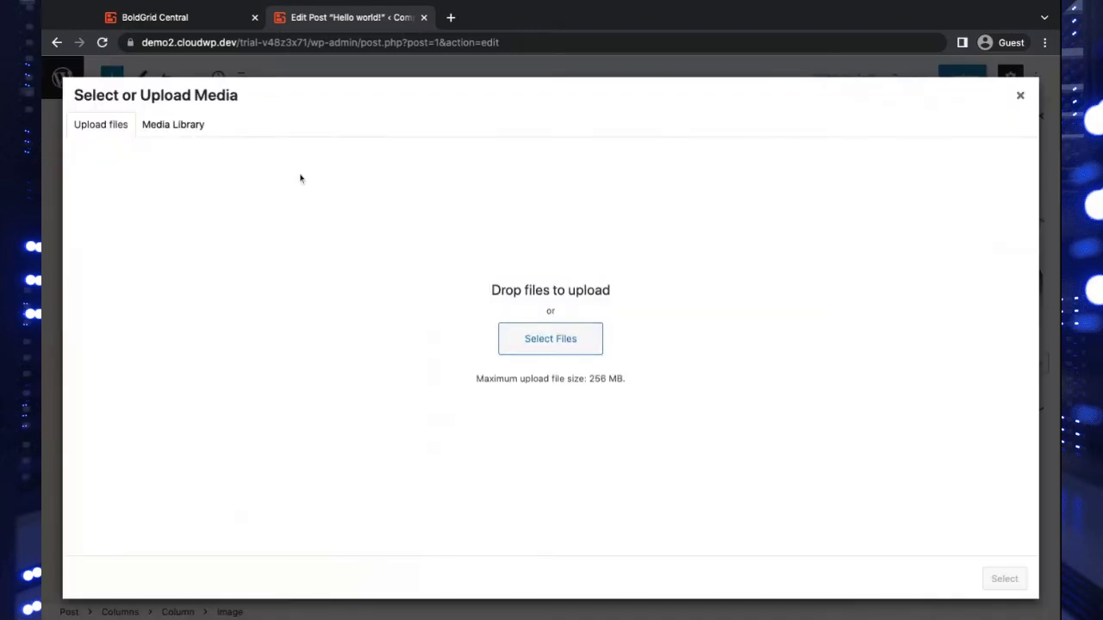
left_click(172, 126)
left_click(128, 235)
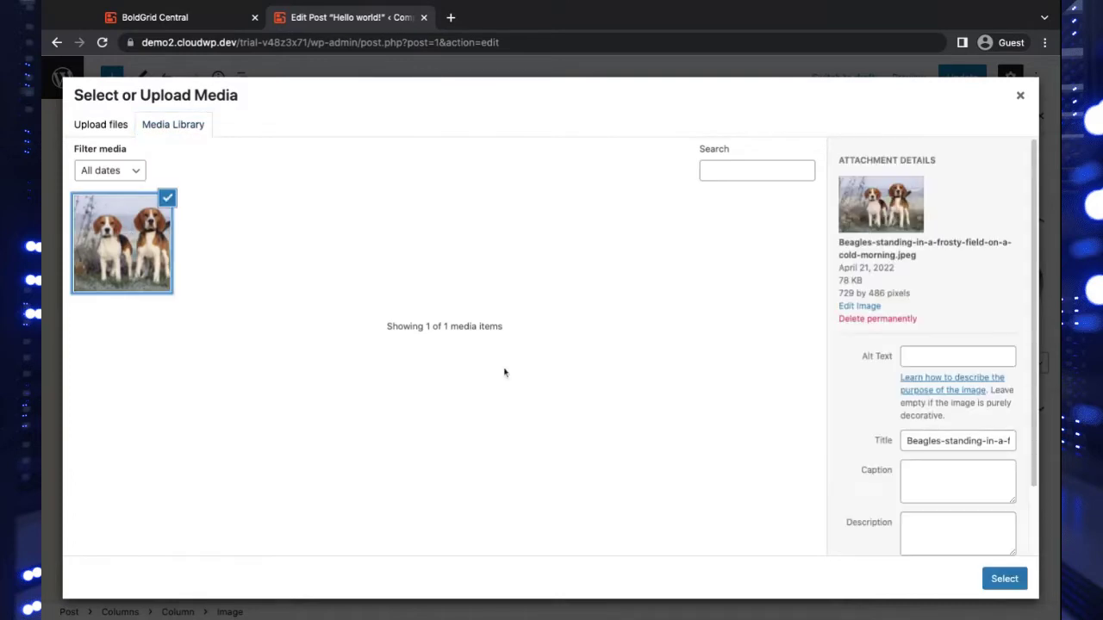
left_click(1004, 578)
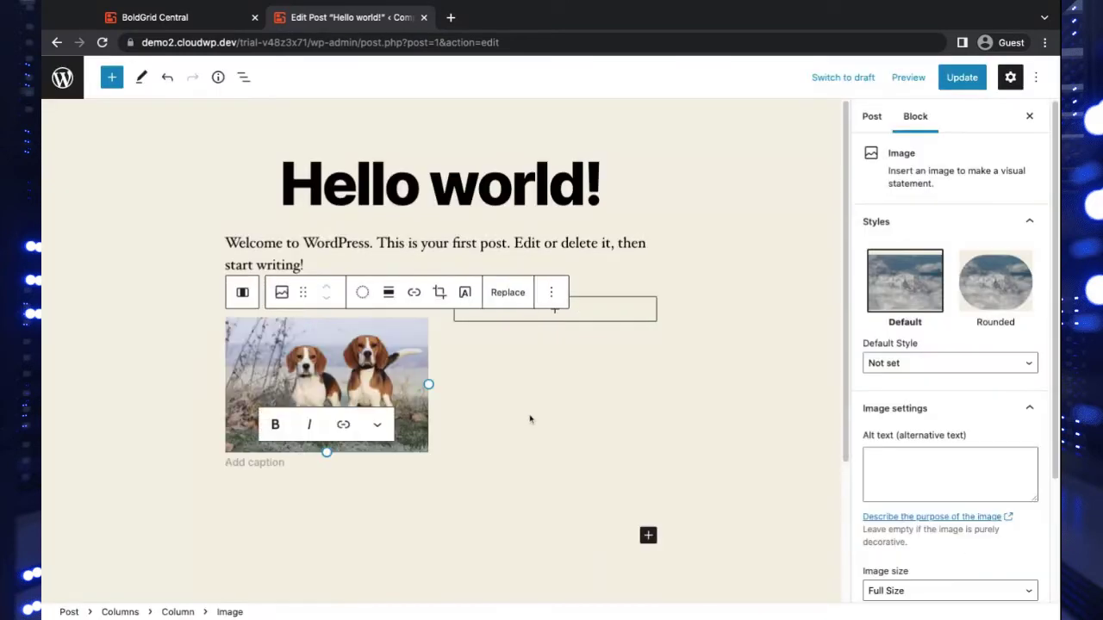
Add a paragraph 'Who loves beagles most? Take our quiz and find out.' to the second column
left_click(594, 315)
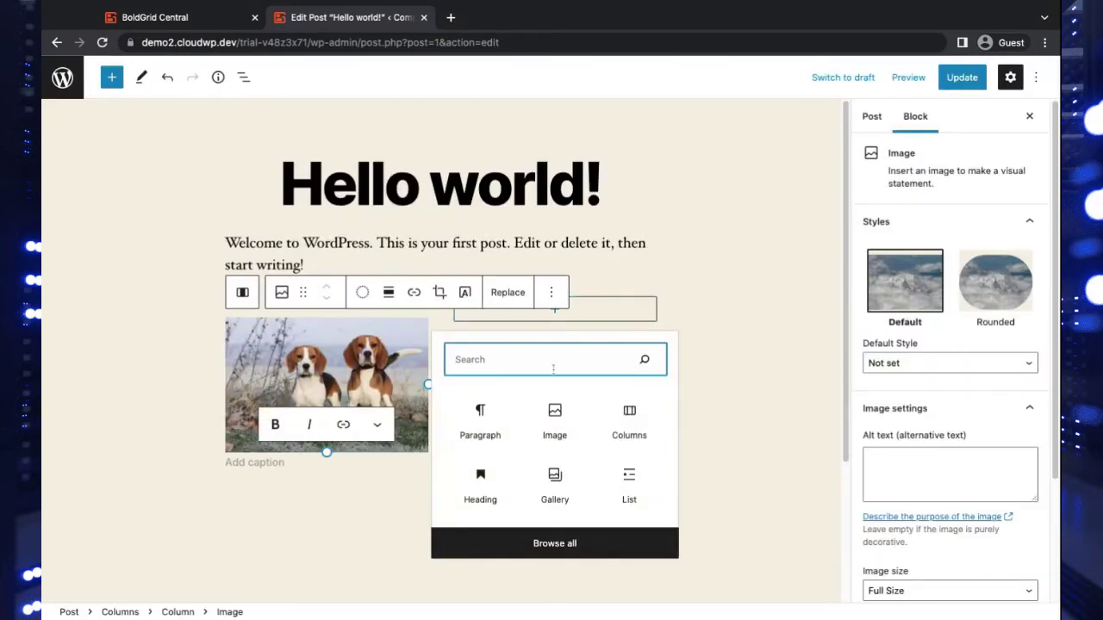
left_click(490, 417)
type("W")
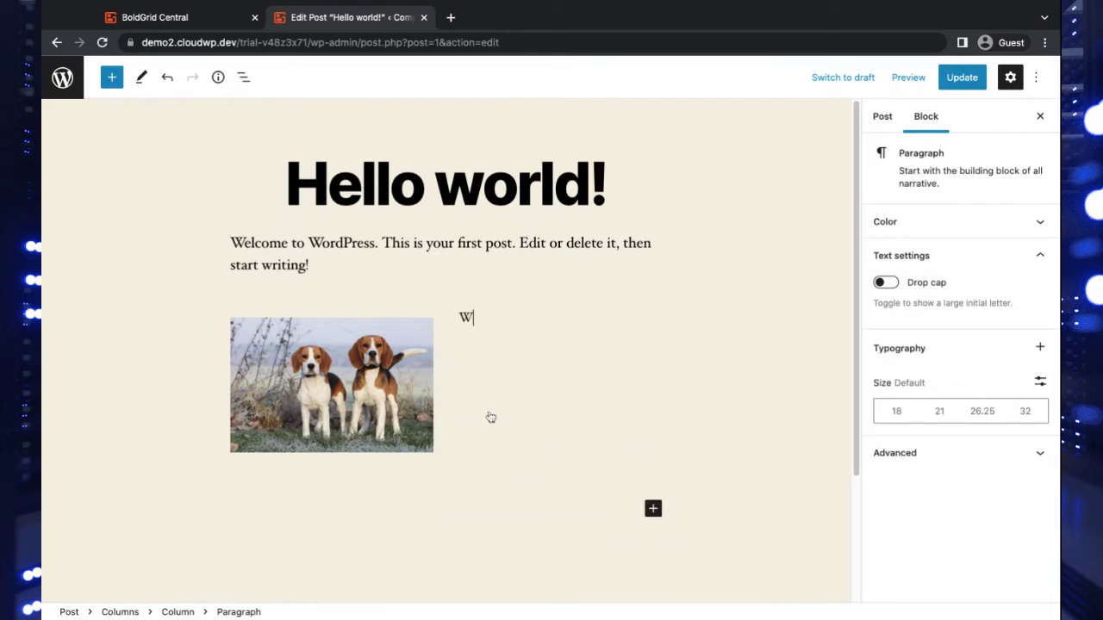
type("ho loves beagles mo")
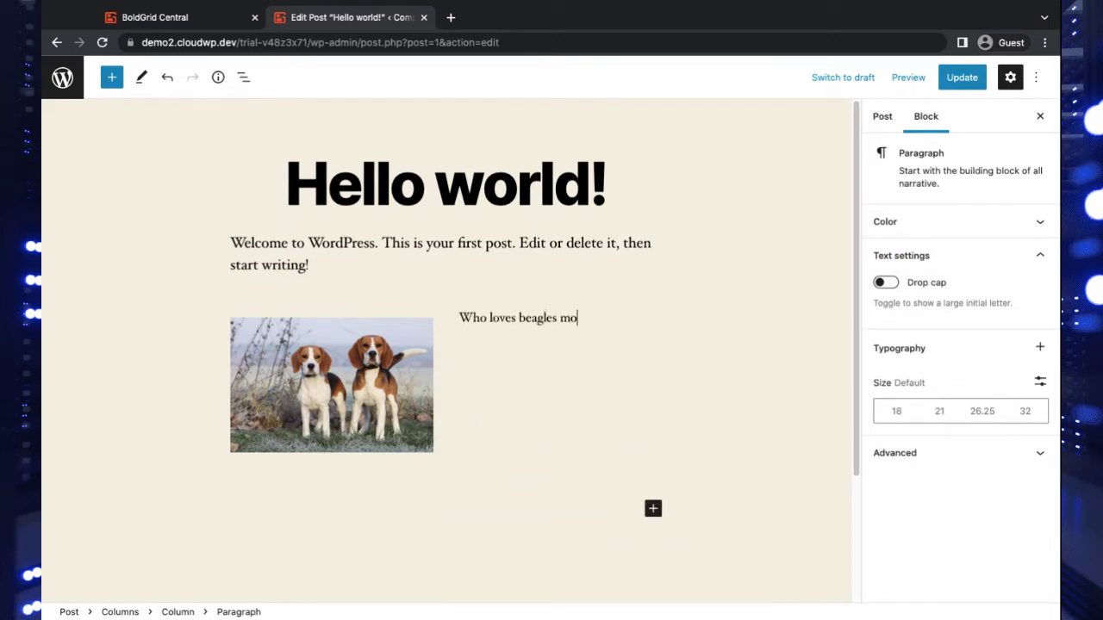
type("st? Take o")
type("ur quiz an")
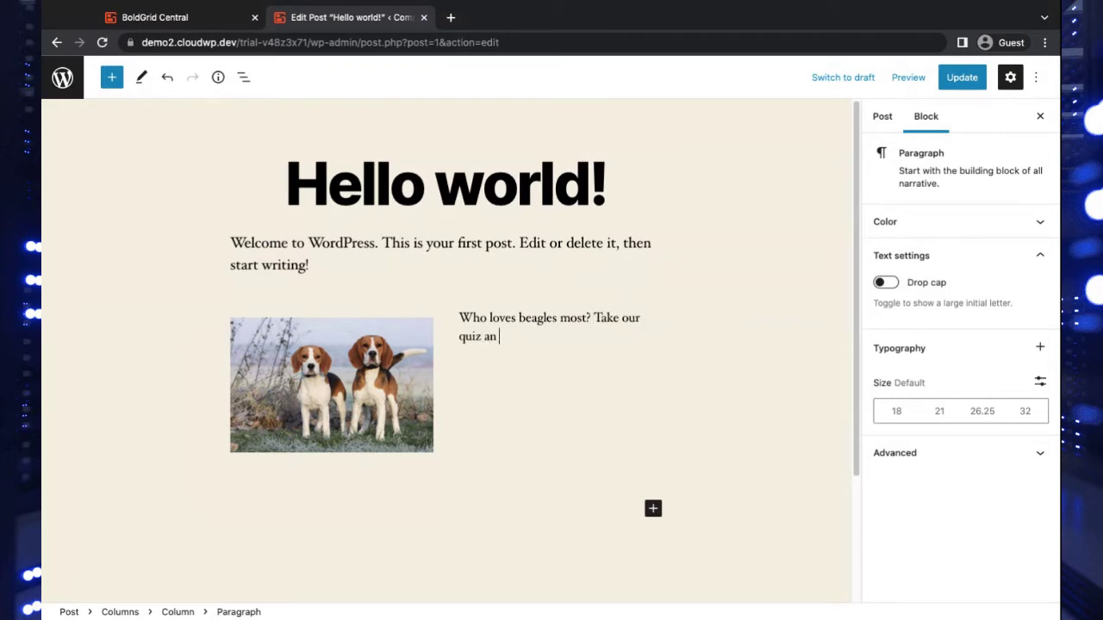
type("d find out")
type(".")
Add a Buttons block below the quiz text with a button labelled 'Take QUIZ!'
key("Return")
type("/")
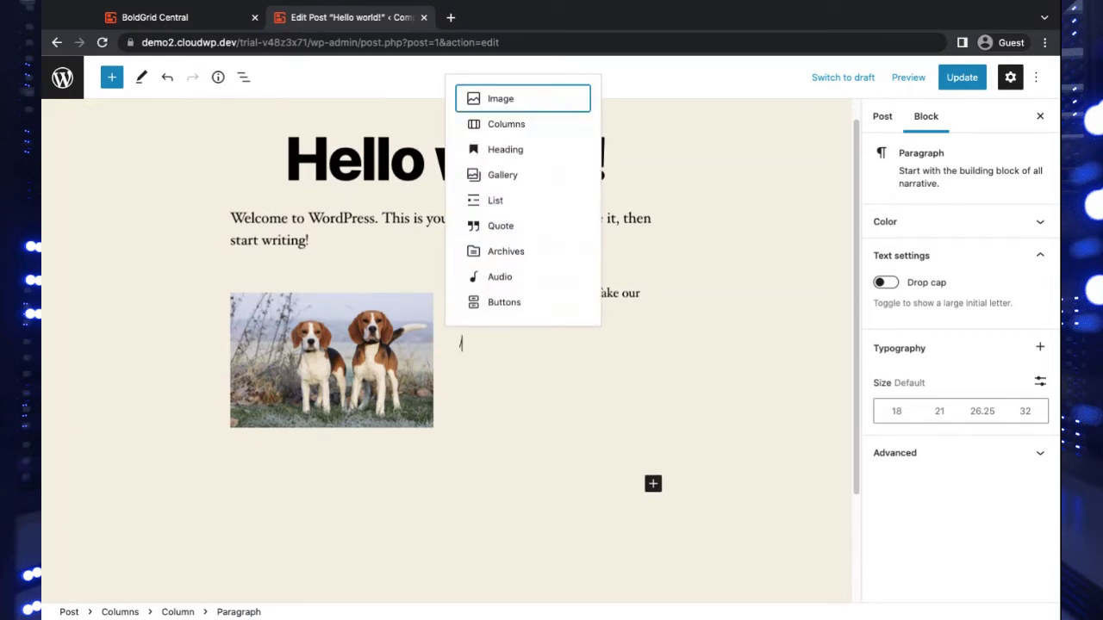
type("butt")
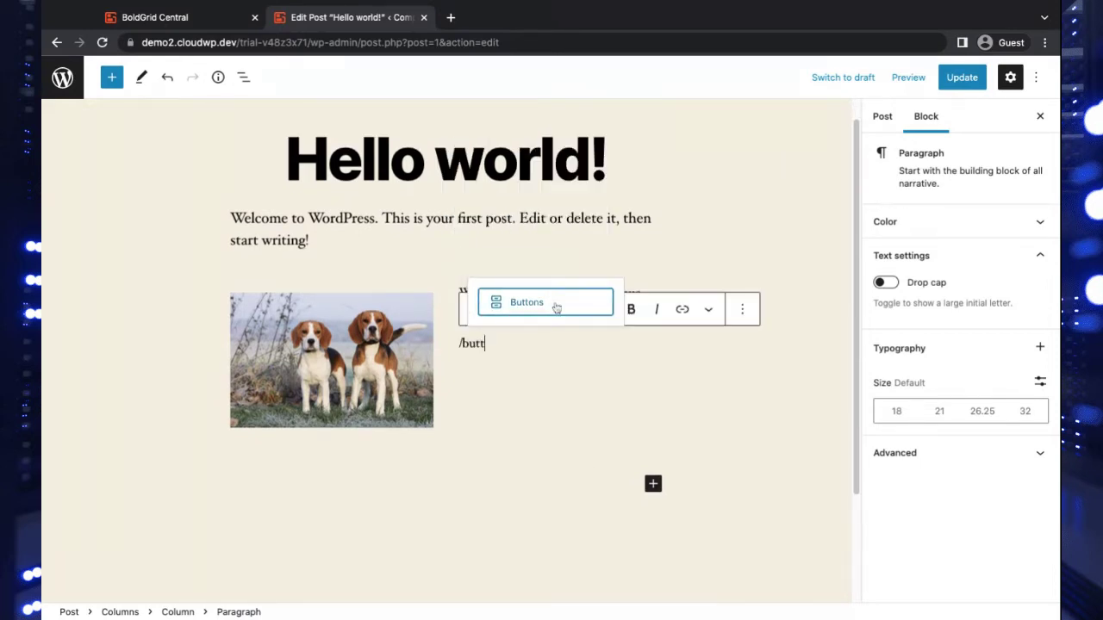
left_click(560, 303)
left_click(538, 368)
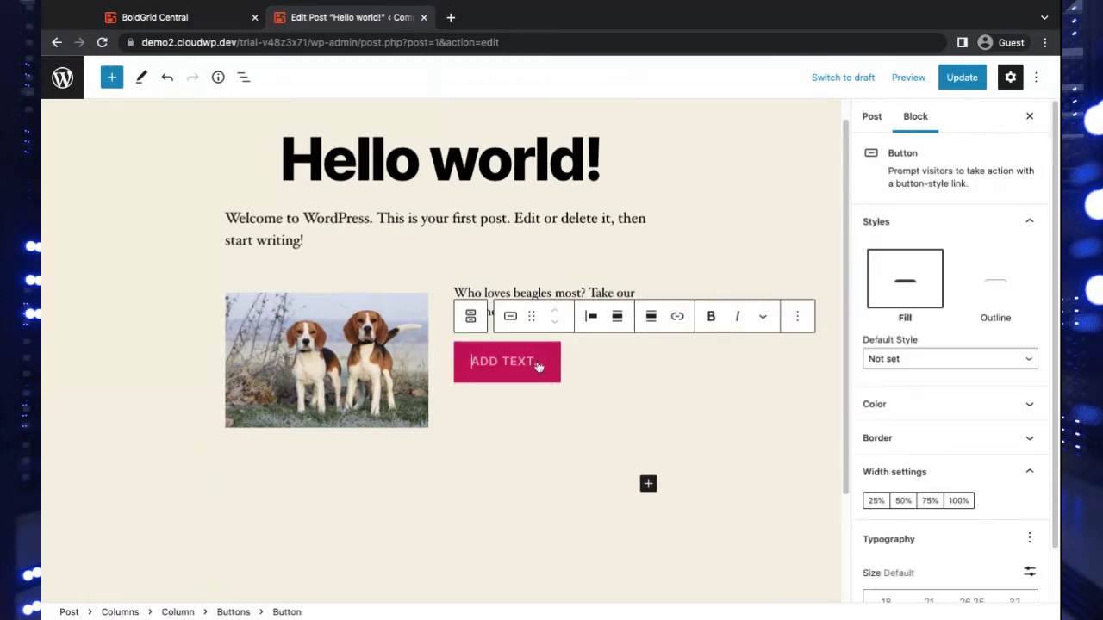
type("Take QUIK")
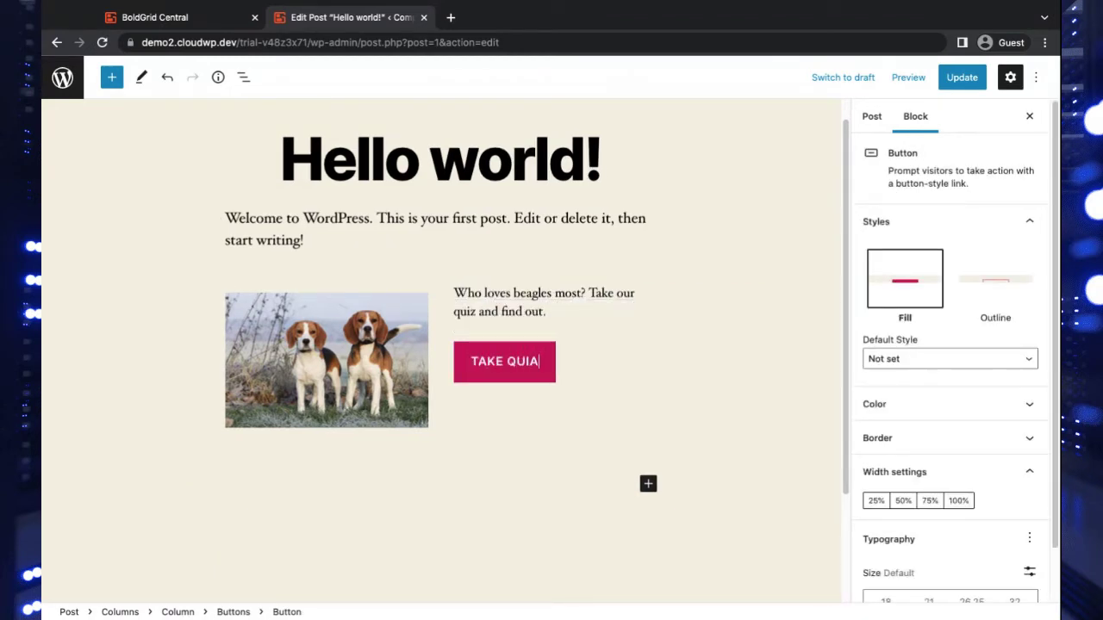
key("BackSpace")
type("Z!")
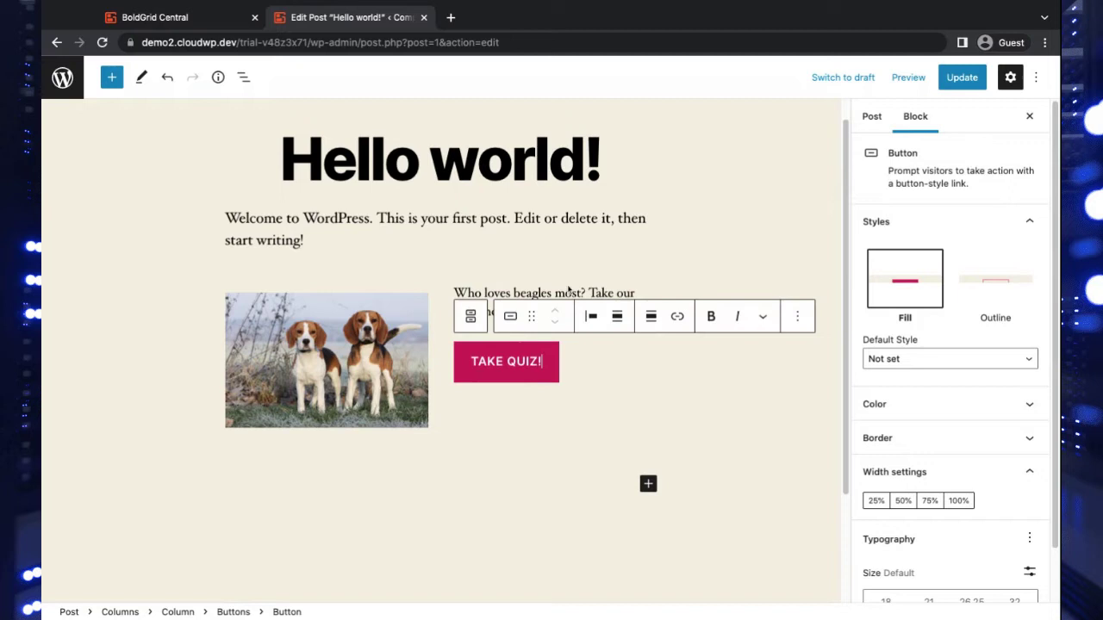
left_click(158, 291)
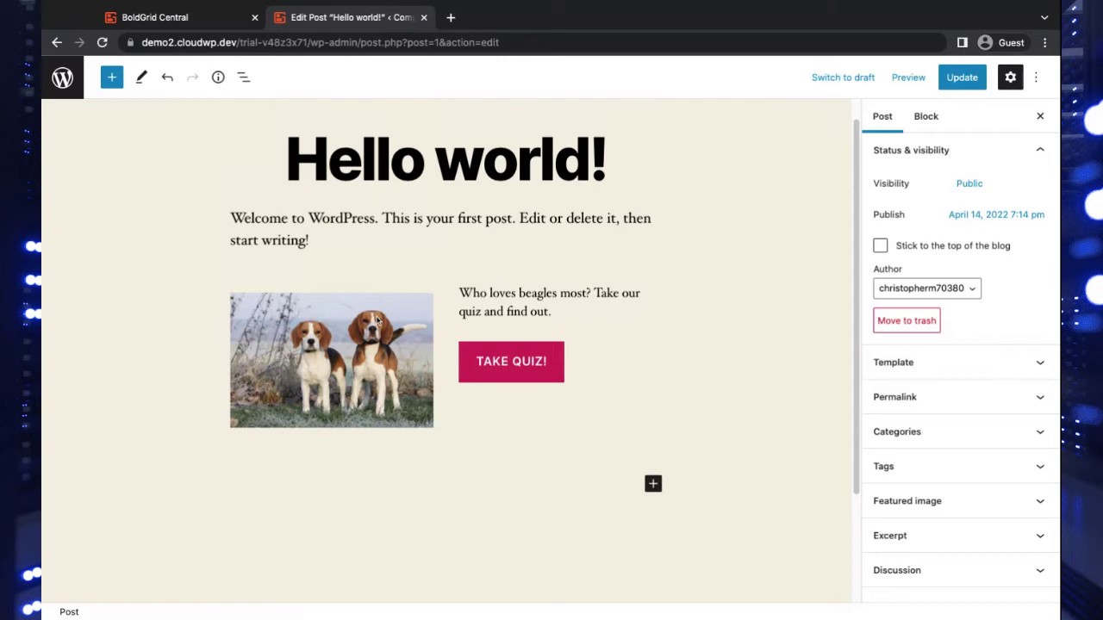
Look through the options menus of the photo column and quiz paragraph without changing anything
left_click(405, 297)
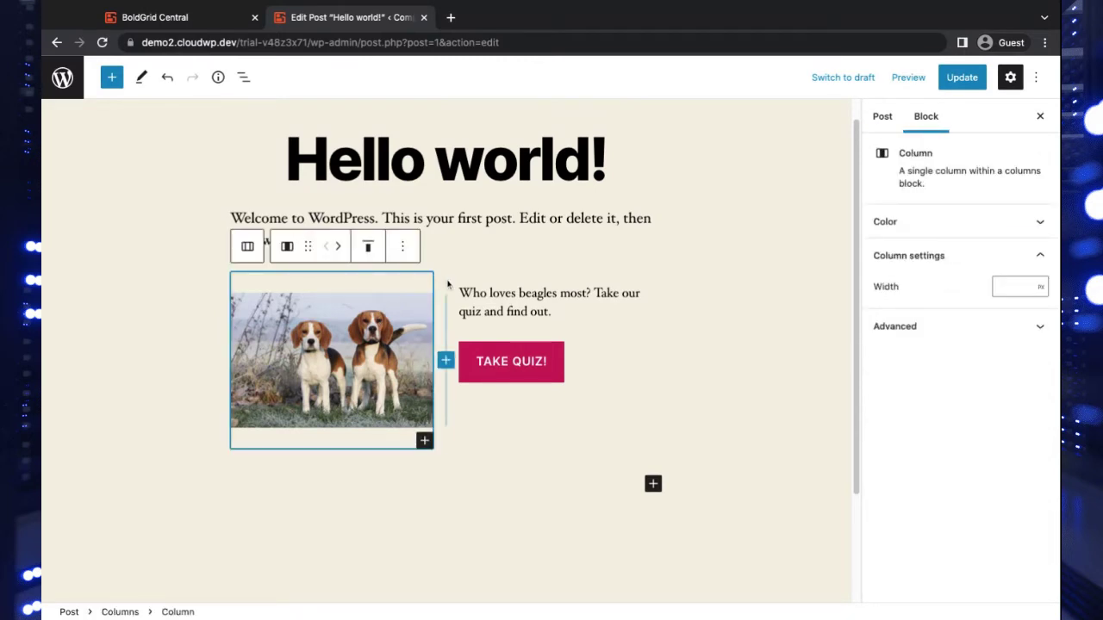
left_click(403, 248)
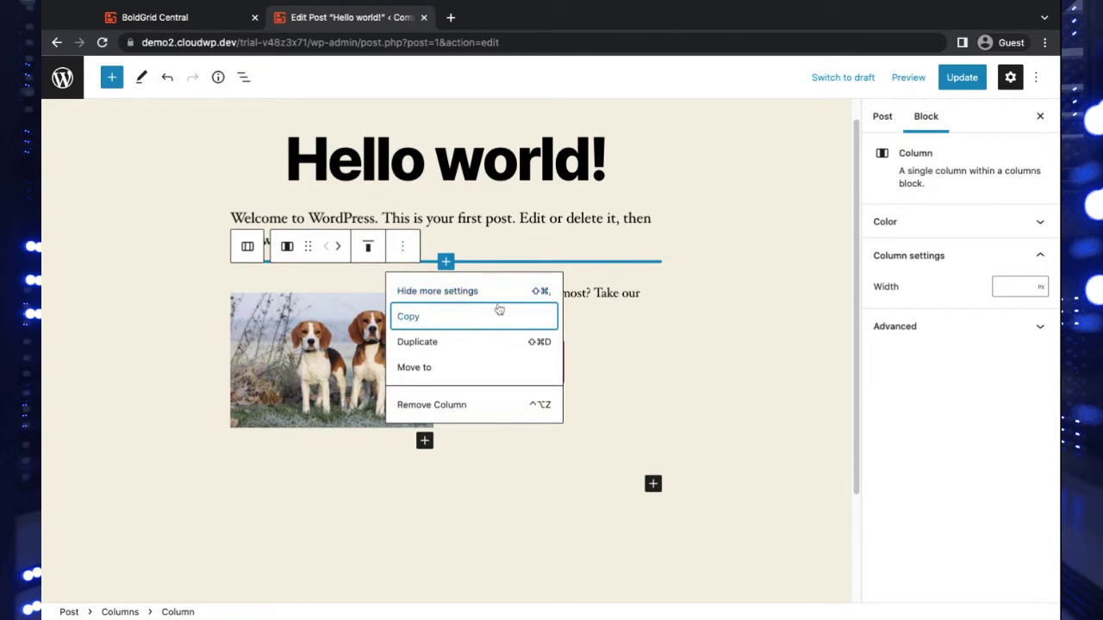
left_click(585, 303)
left_click(715, 267)
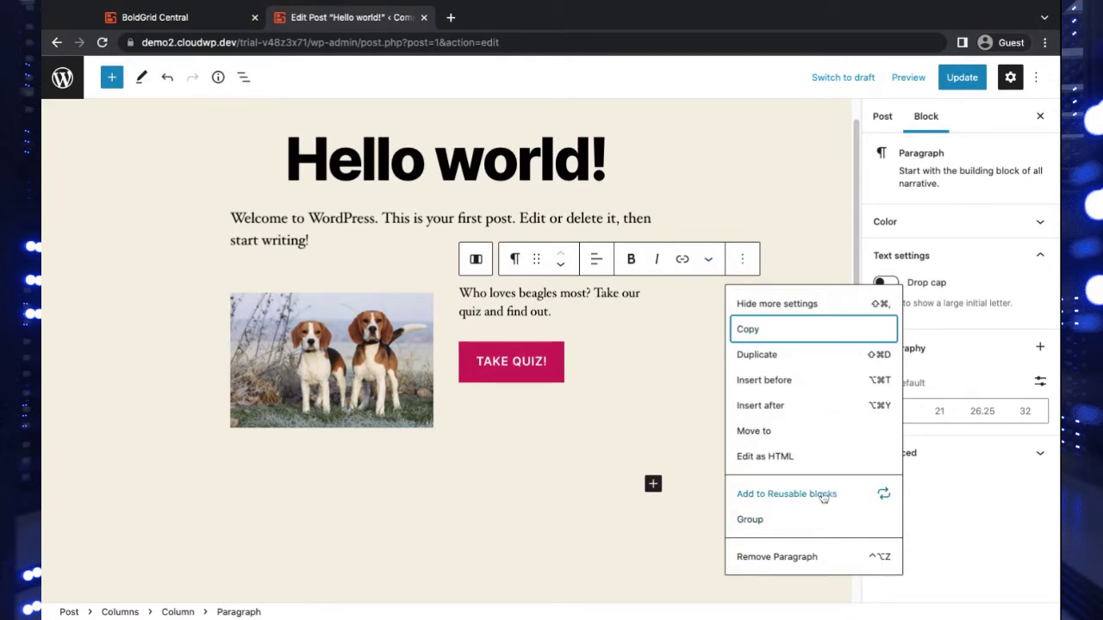
left_click(577, 309)
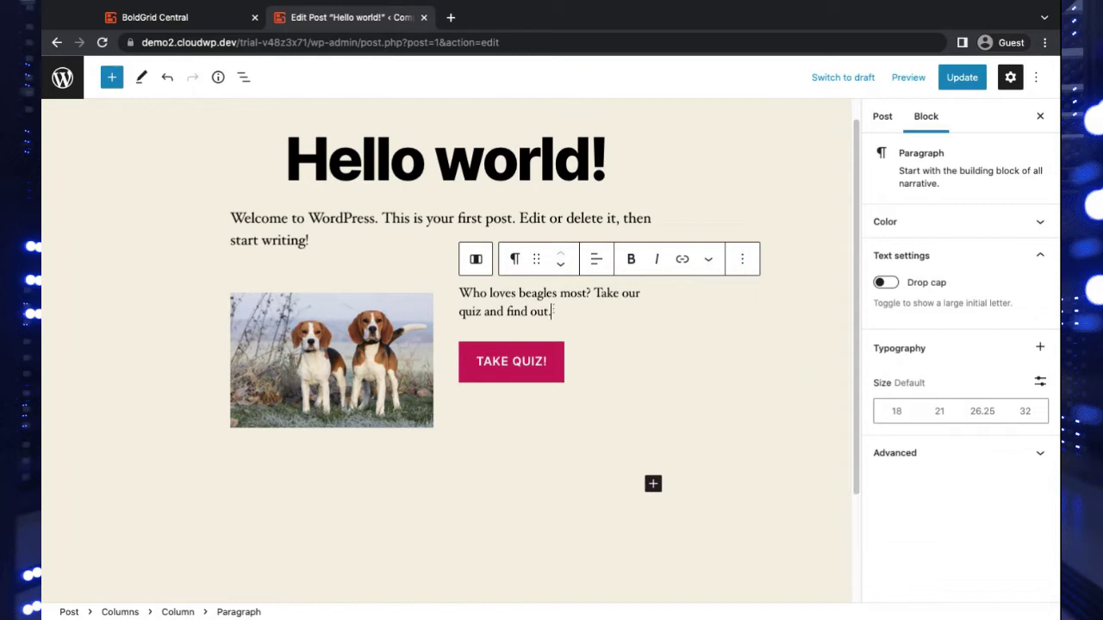
left_click(737, 261)
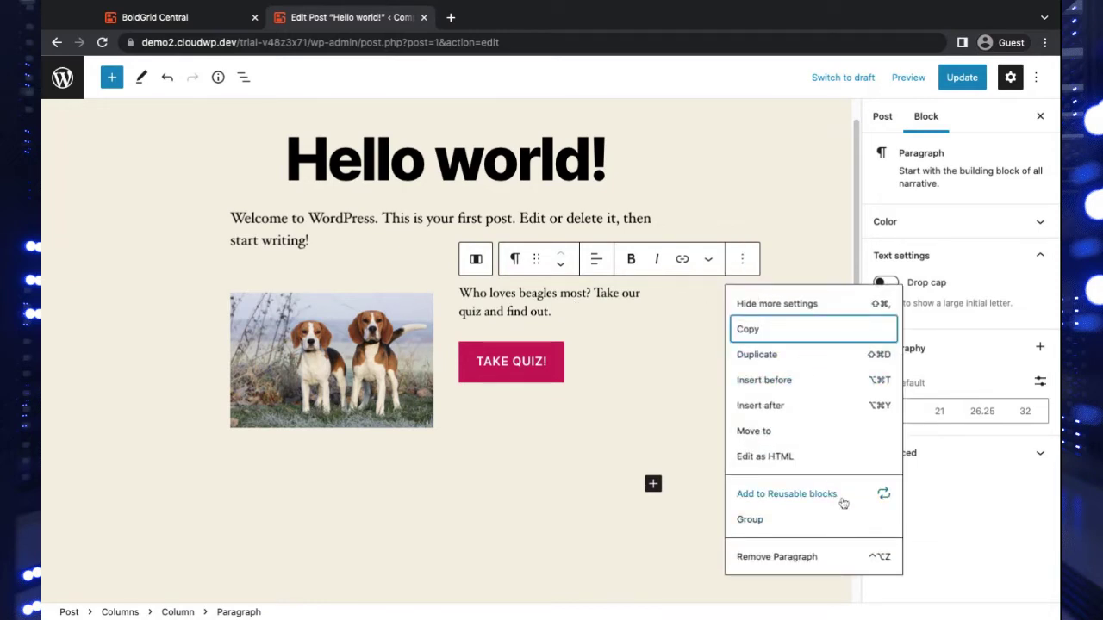
left_click(566, 319)
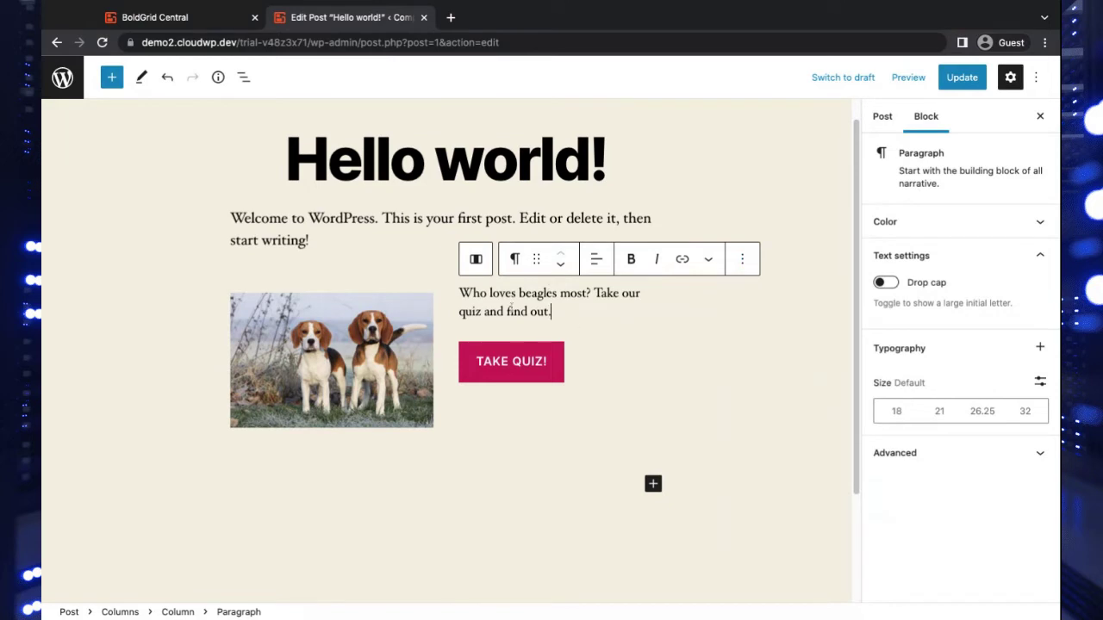
Select the whole beagle Columns block and choose Add to Reusable blocks
left_click(454, 286)
left_click(447, 276)
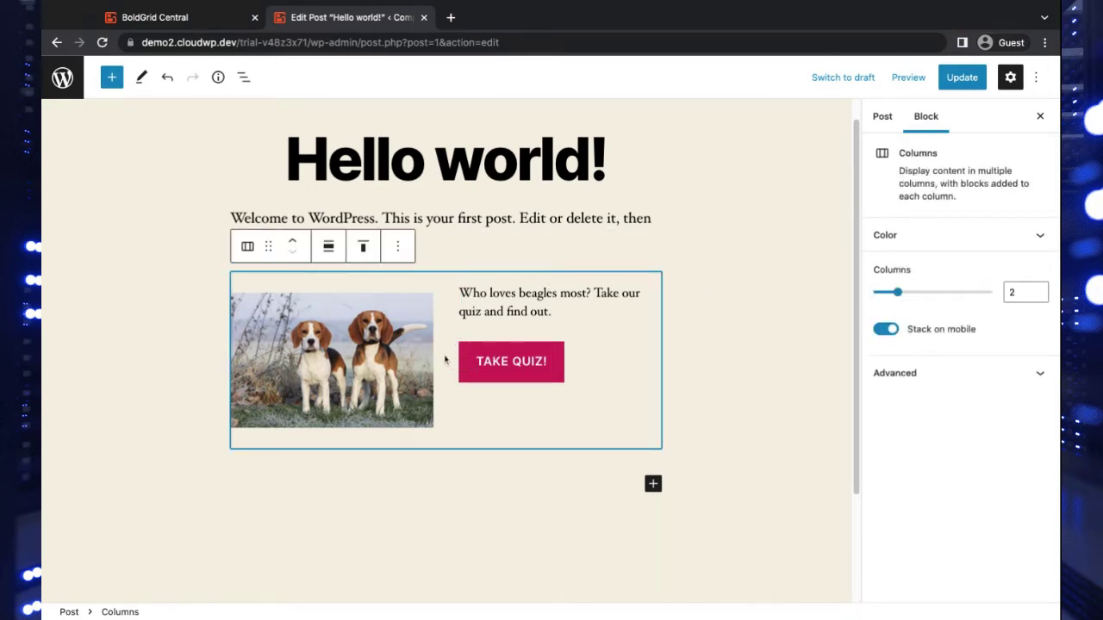
left_click(398, 247)
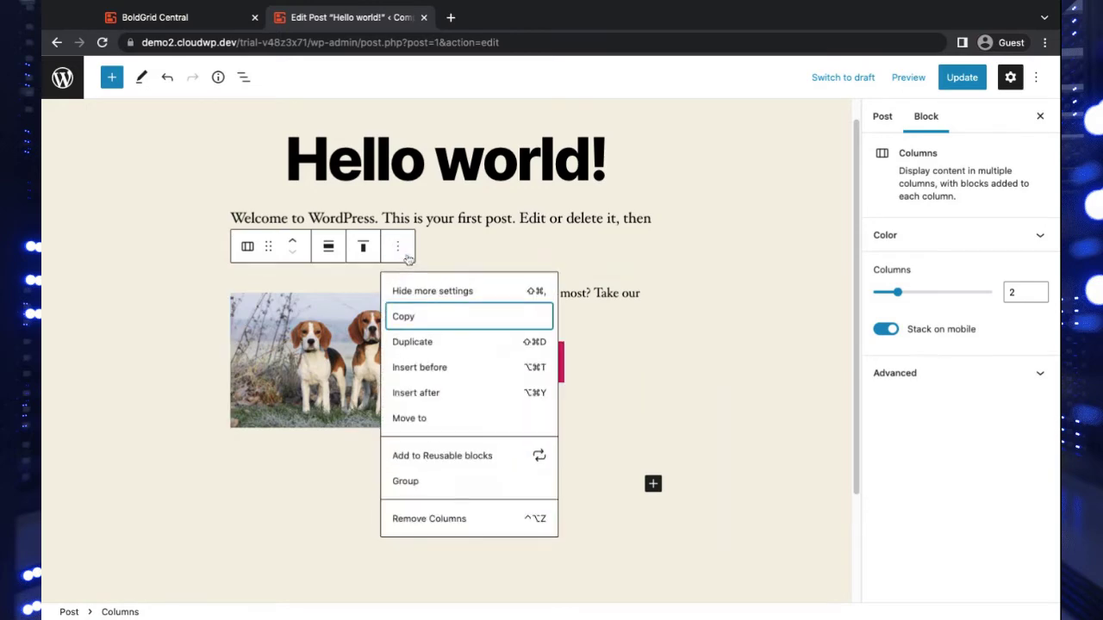
left_click(521, 453)
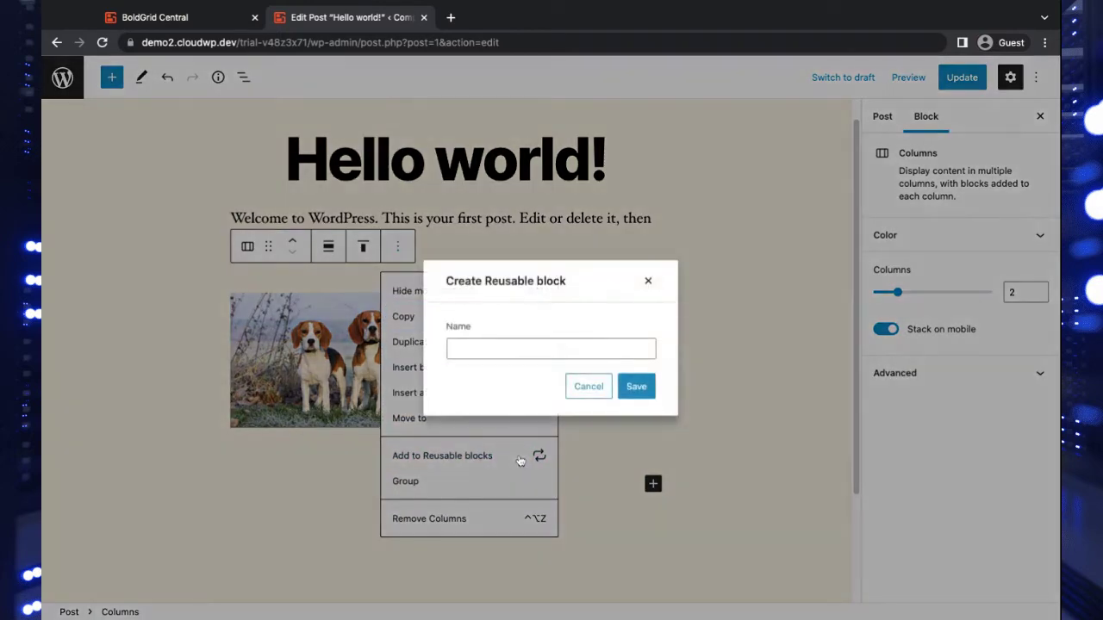
Name the reusable block 'Beagle cuiz block' and save it
left_click(533, 353)
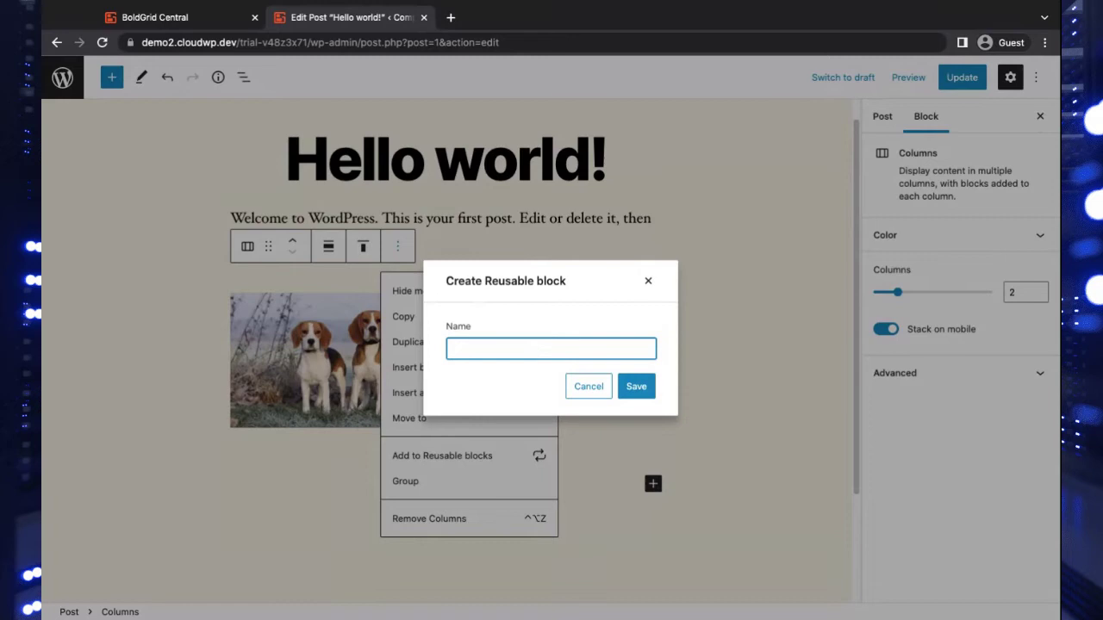
type("Beagle cui")
type("z blo")
type("ck")
left_click(645, 395)
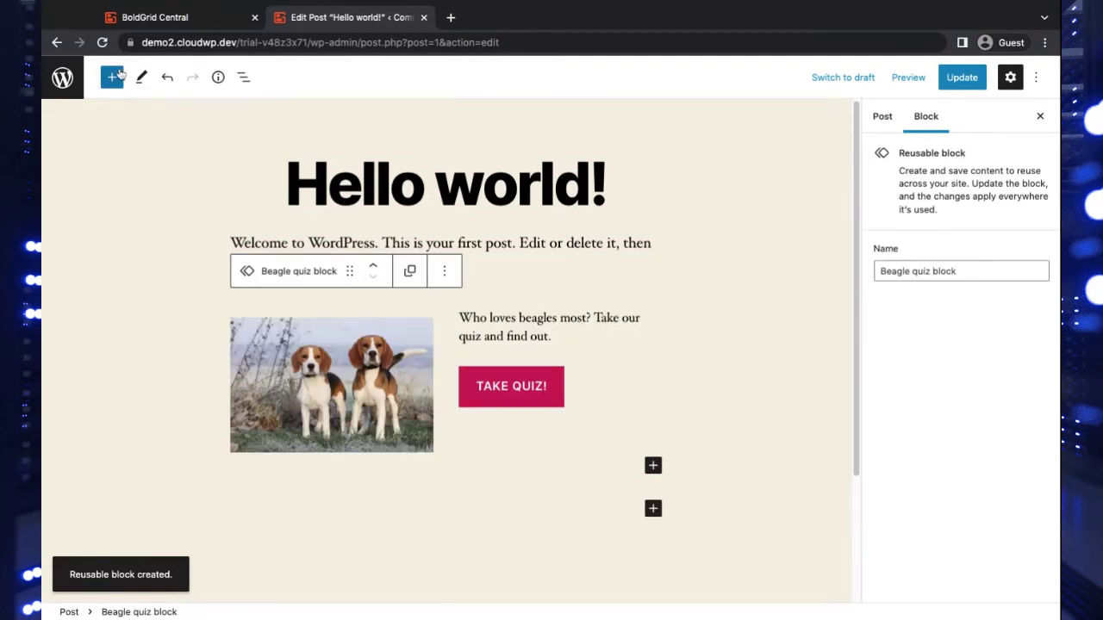
Update the Hello world! post and dismiss the post updated notice
left_click(116, 77)
left_click(63, 79)
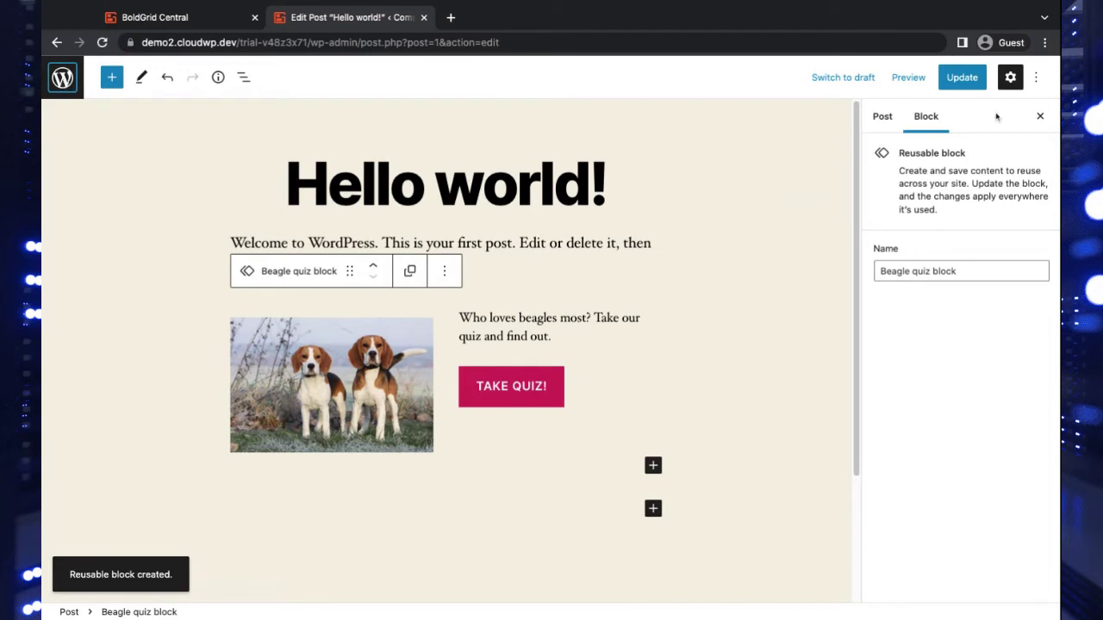
left_click(961, 76)
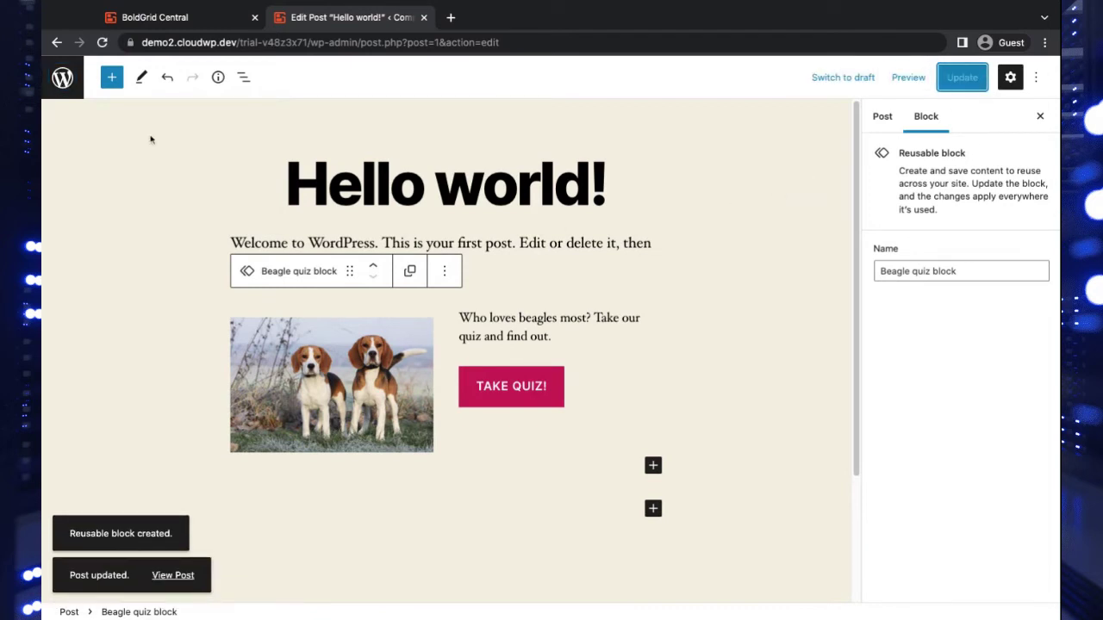
left_click(200, 576)
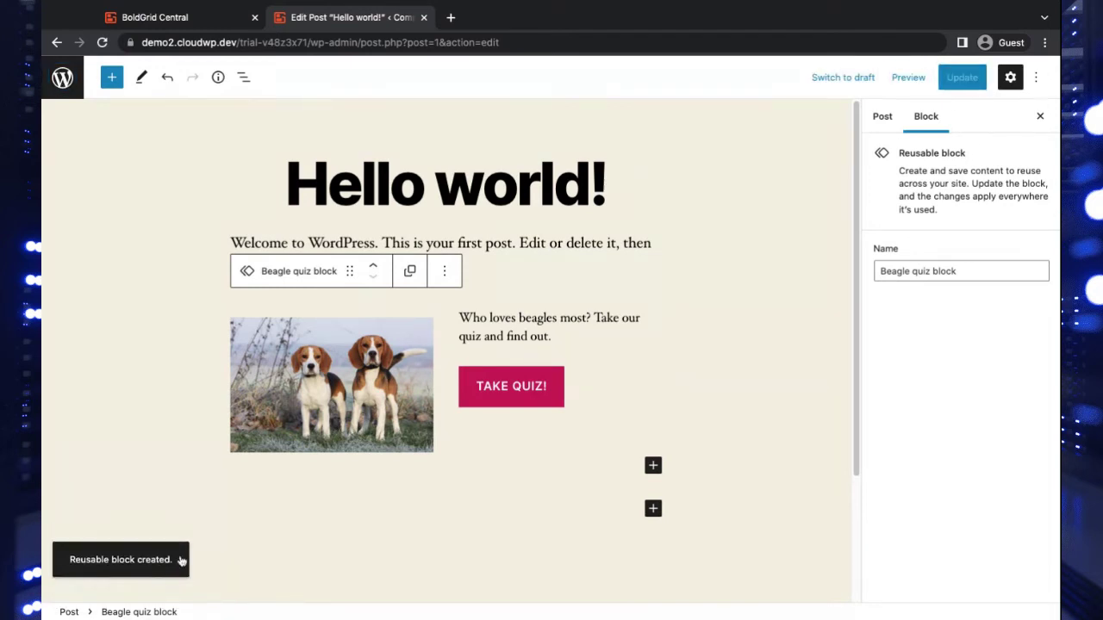
Start a new post titled 'Test Post'
left_click(62, 77)
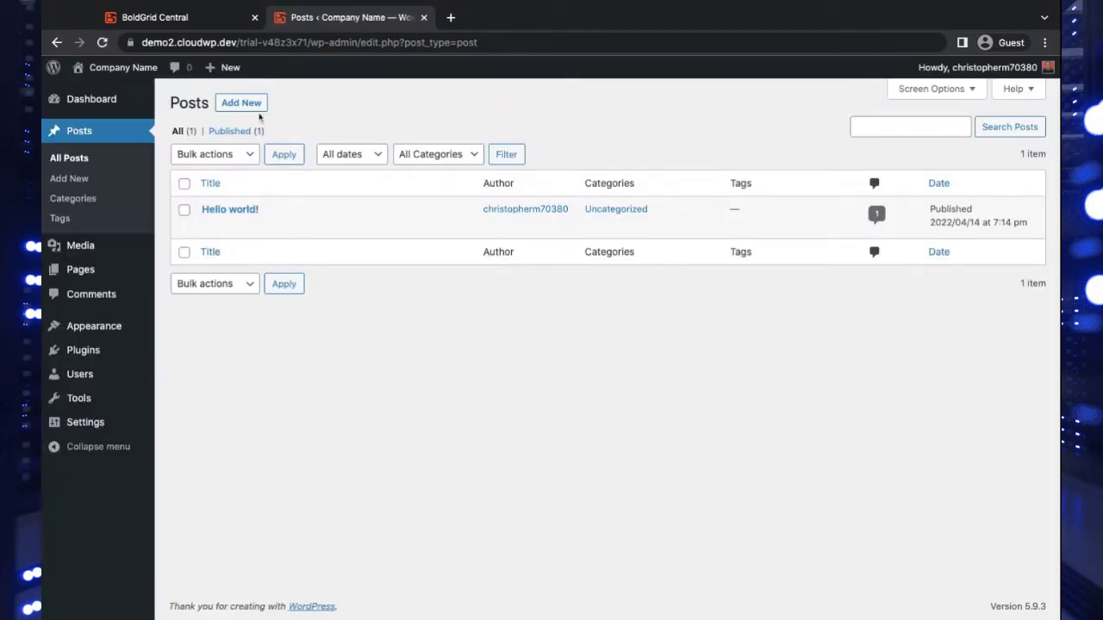
left_click(258, 110)
mouse_move(397, 217)
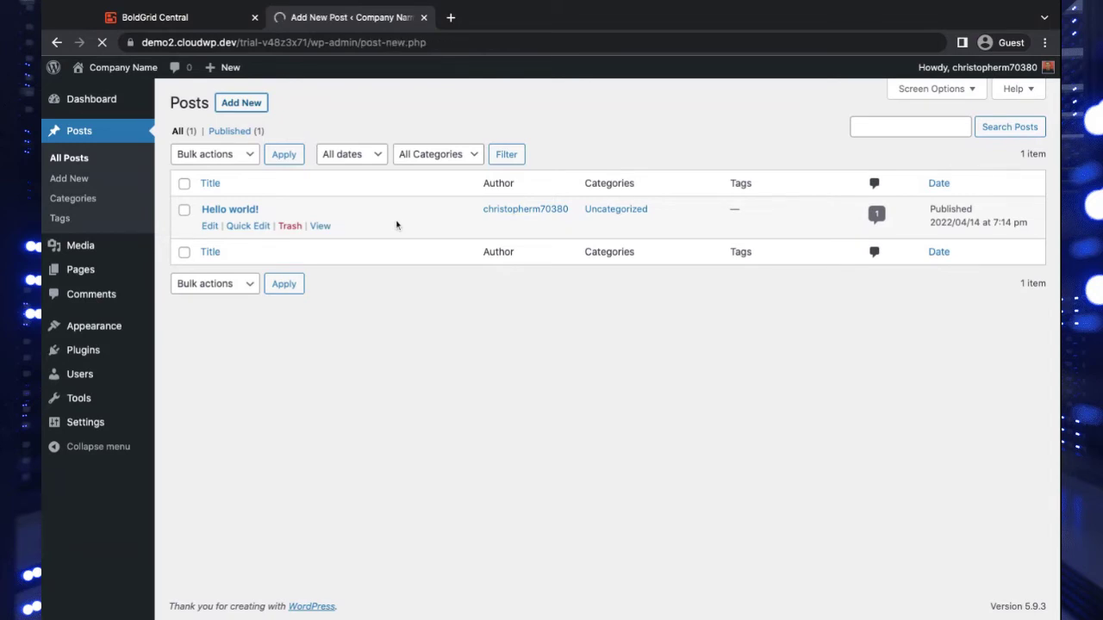
type("Test Pos")
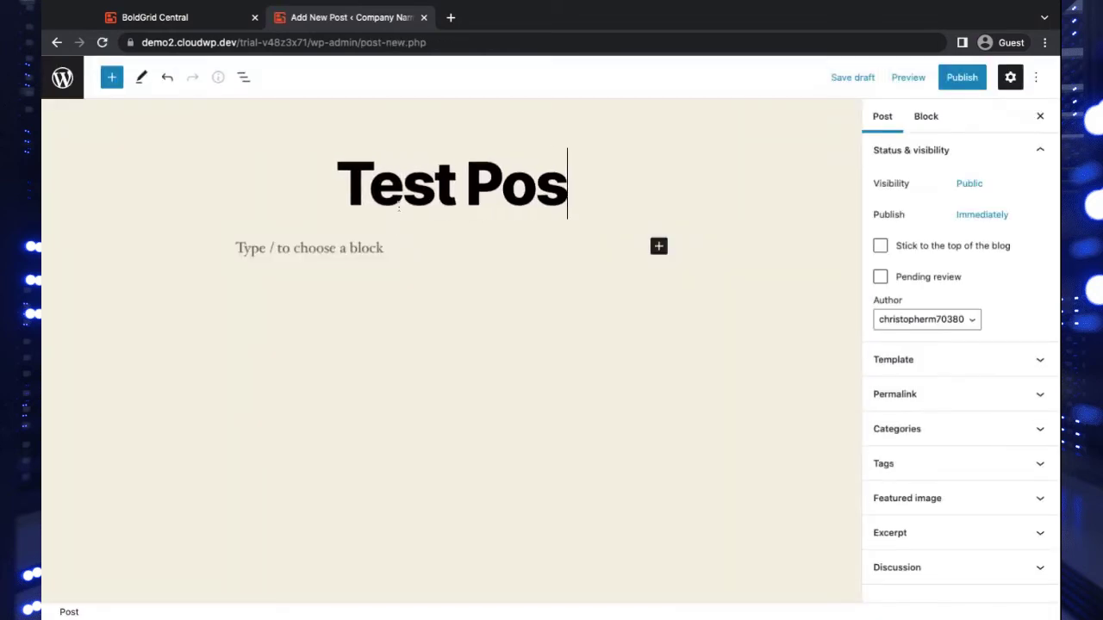
type("t")
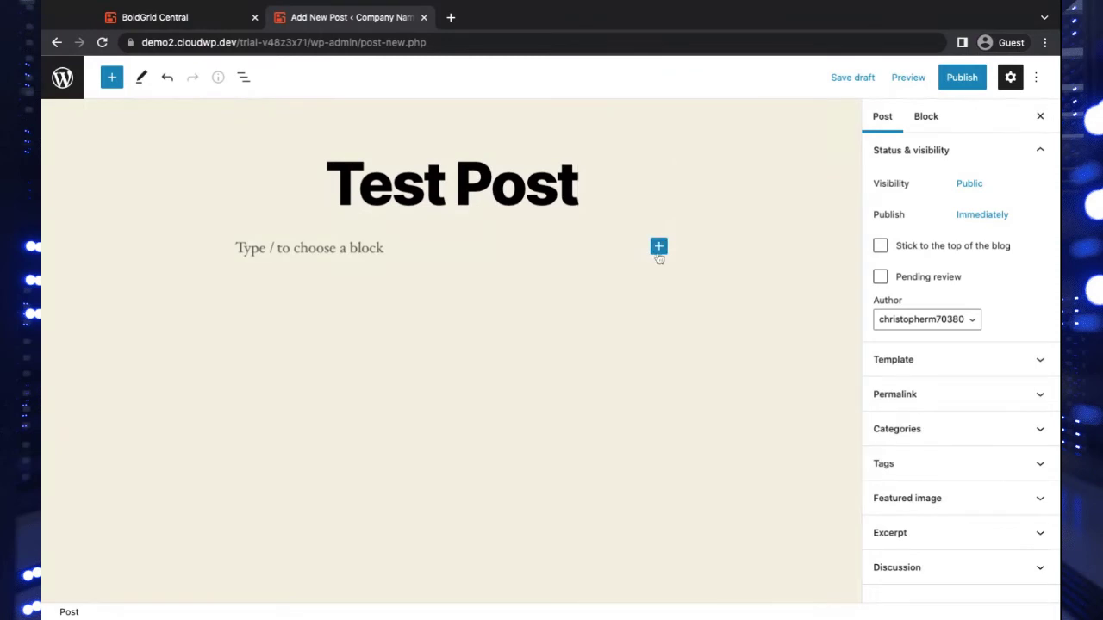
Insert the reusable Beagle quiz block into Test Post via the block search 'bea'
left_click(658, 247)
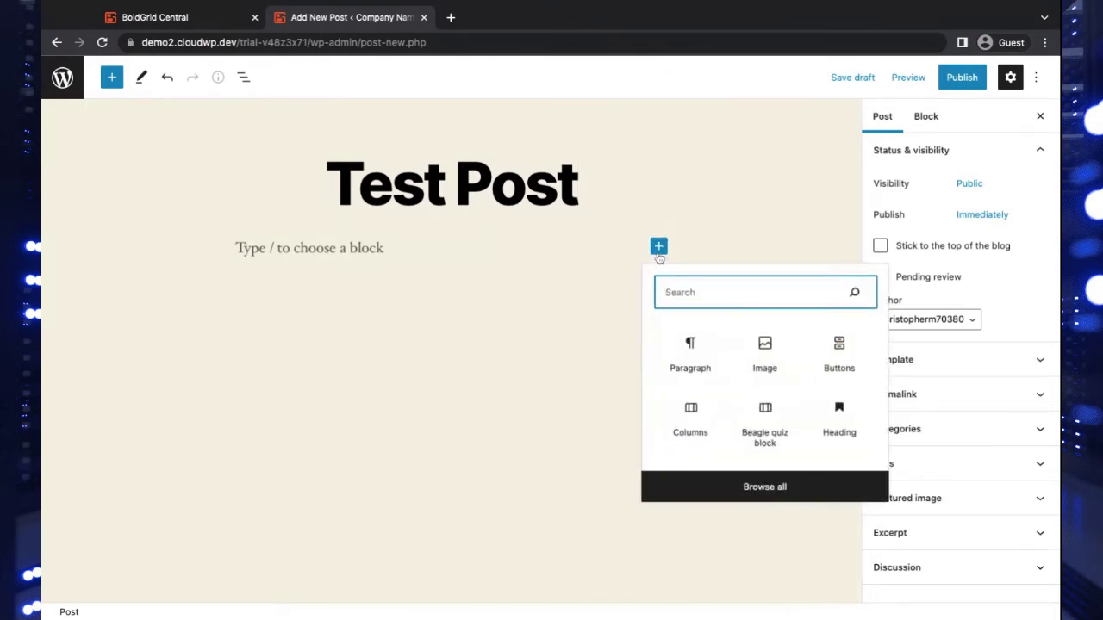
type("bea")
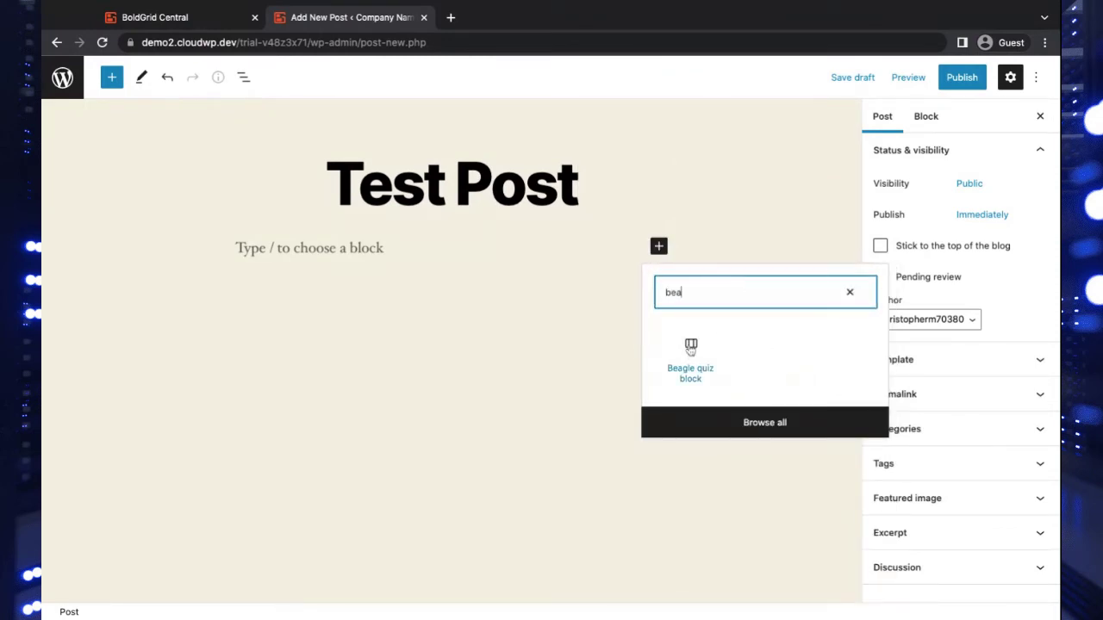
left_click(690, 351)
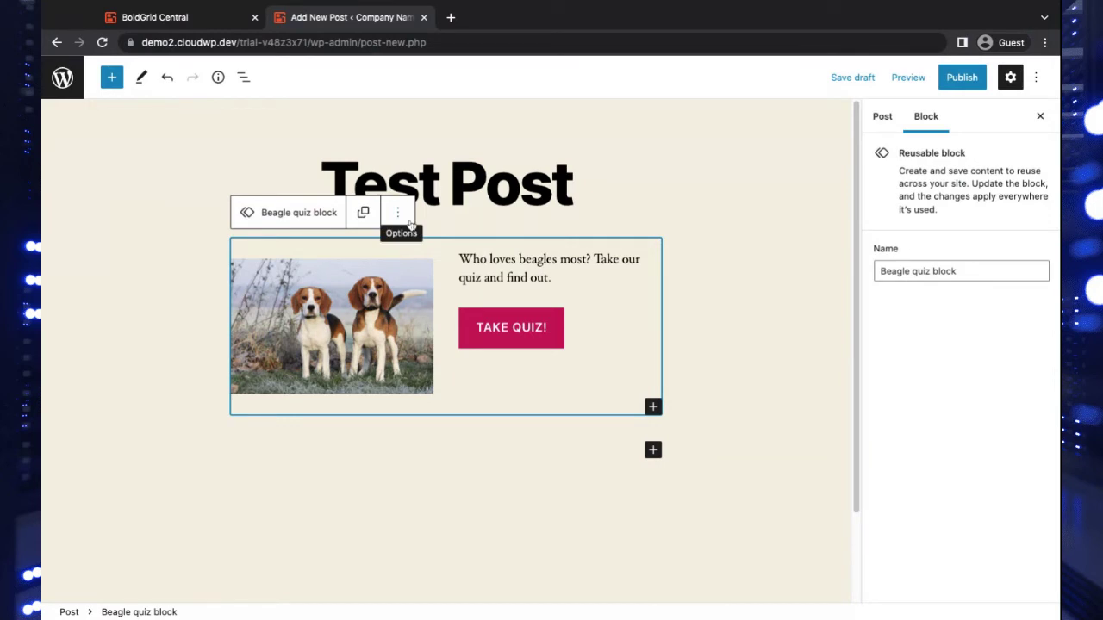
Publish Test Post, then go to Manage Reusable blocks from the block's options
left_click(963, 77)
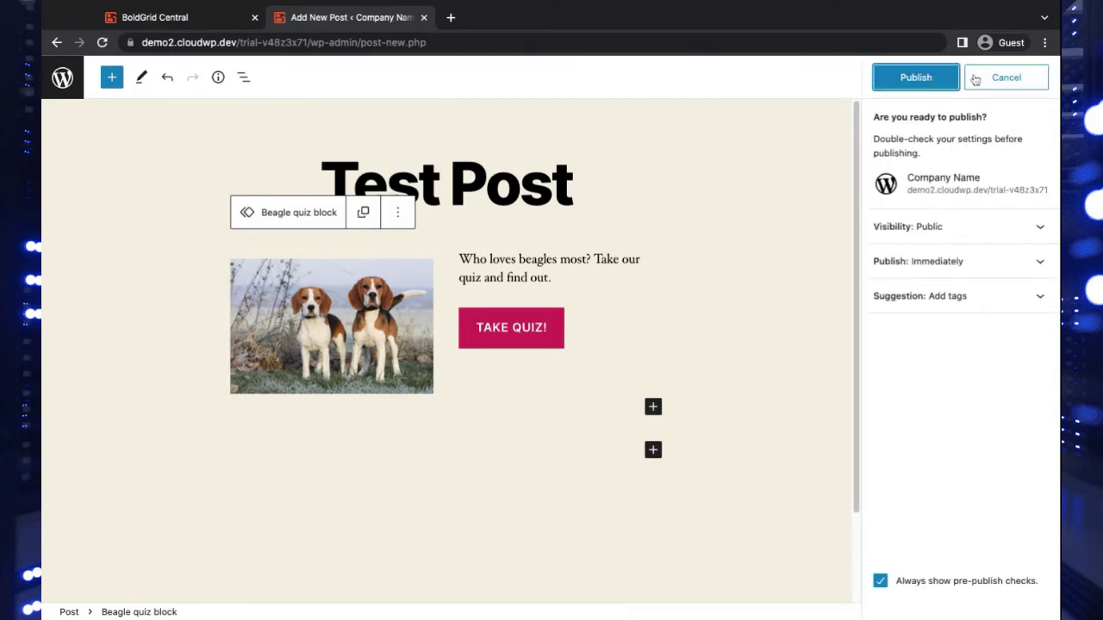
left_click(399, 212)
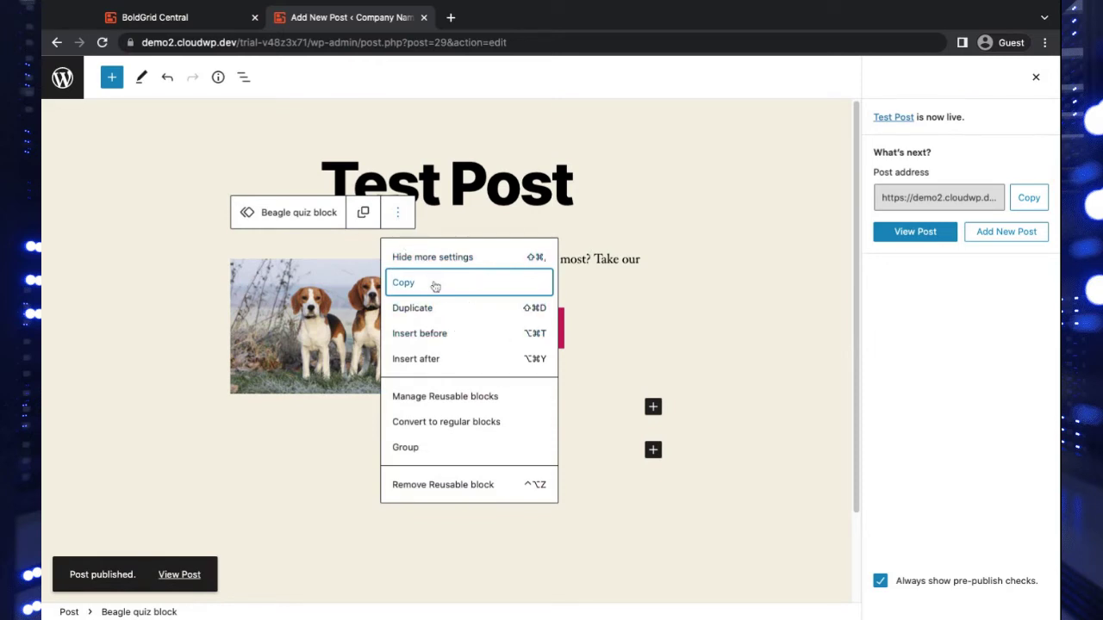
left_click(508, 400)
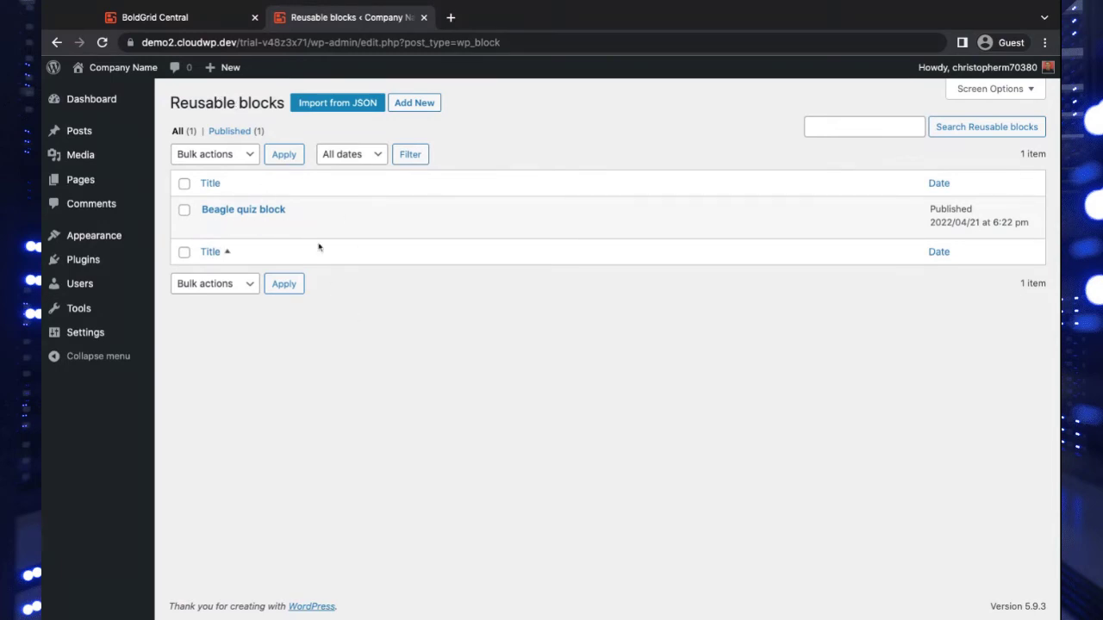
Make the Beagle quiz block's question end in 'find out!', save it, and return to the list
left_click(228, 210)
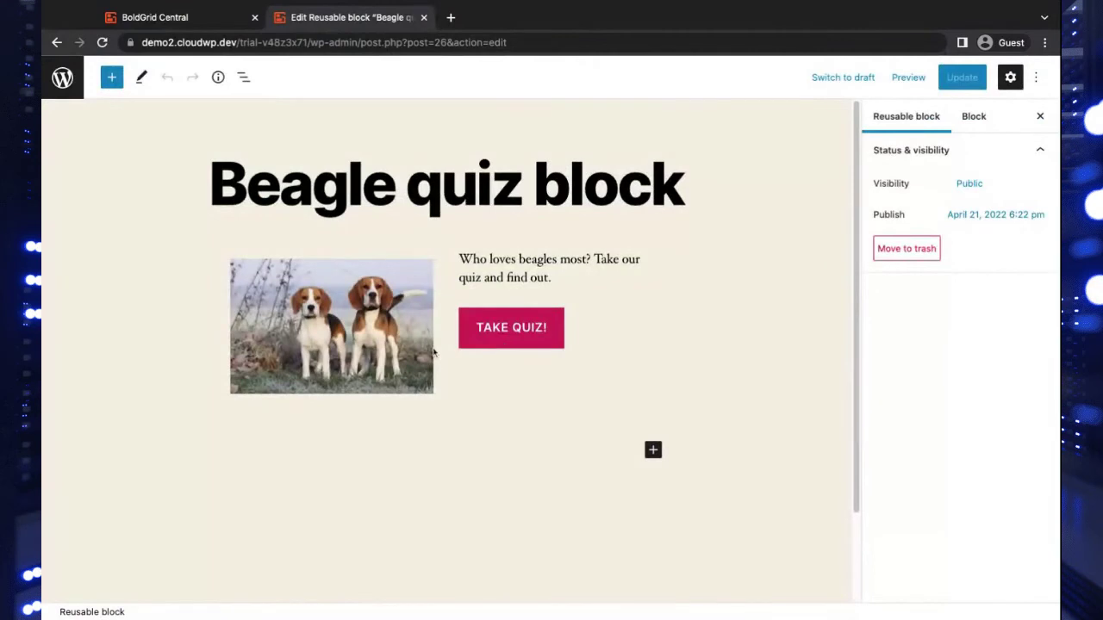
left_click(504, 278)
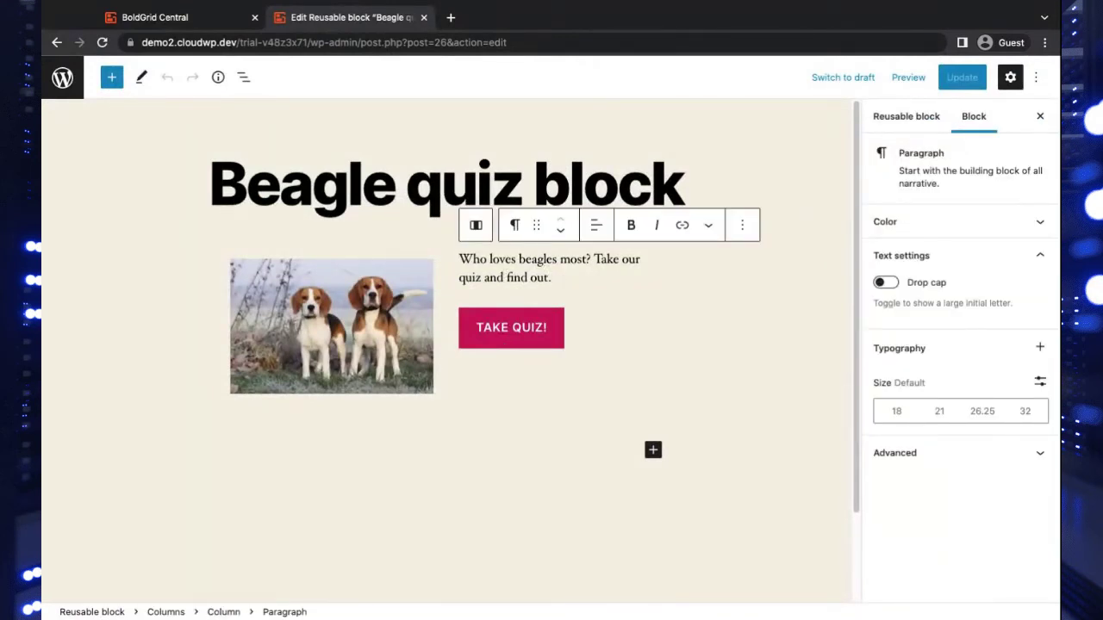
key("BackSpace")
key("ctrl+s")
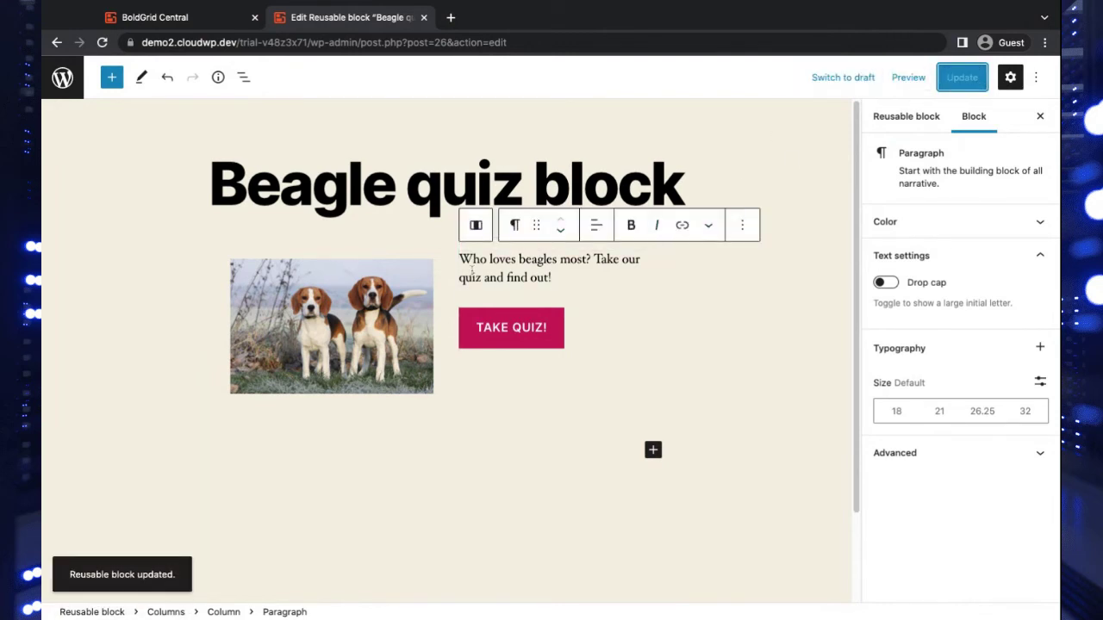
left_click(57, 81)
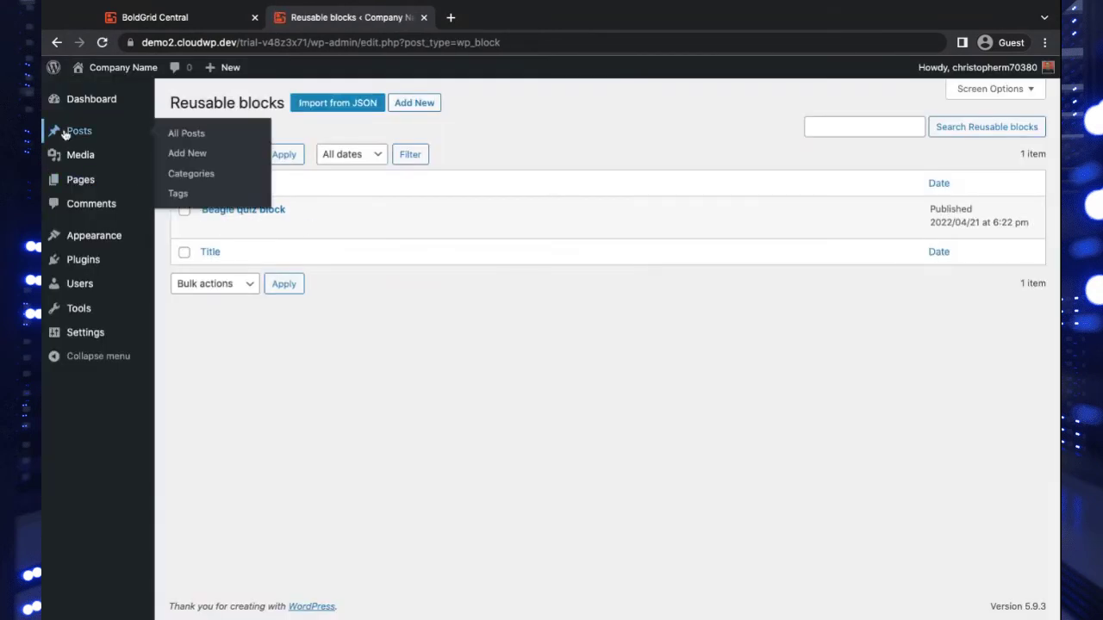
Open Hello world! and check that its Beagle quiz block's question now ends in 'find out!'
left_click(65, 133)
left_click(246, 255)
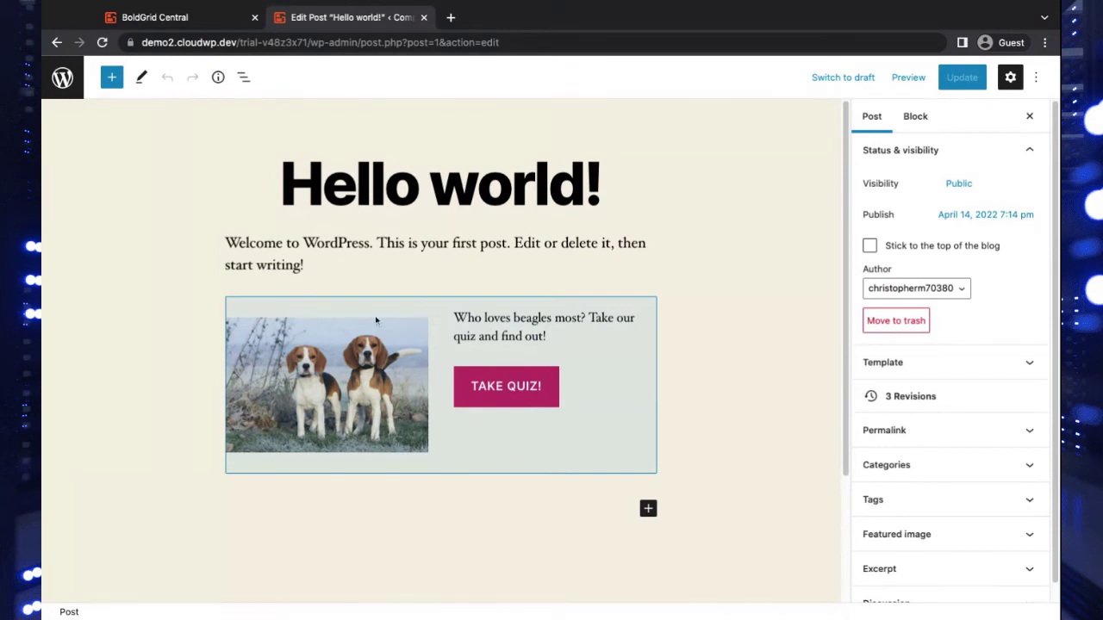
left_click(559, 367)
left_click(446, 331)
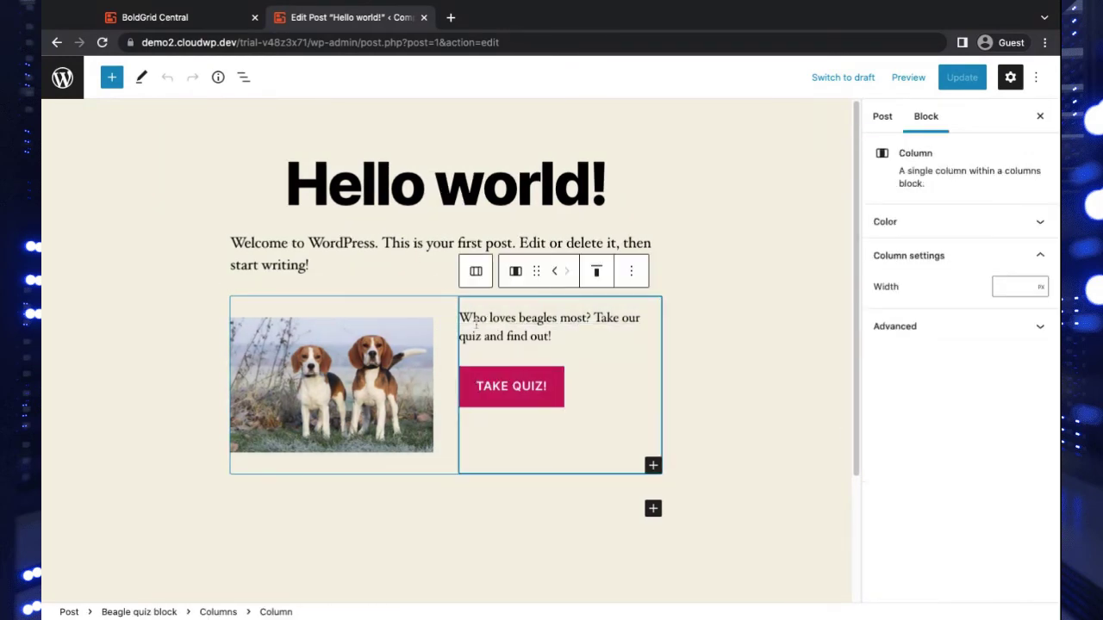
left_click(448, 312)
left_click(444, 283)
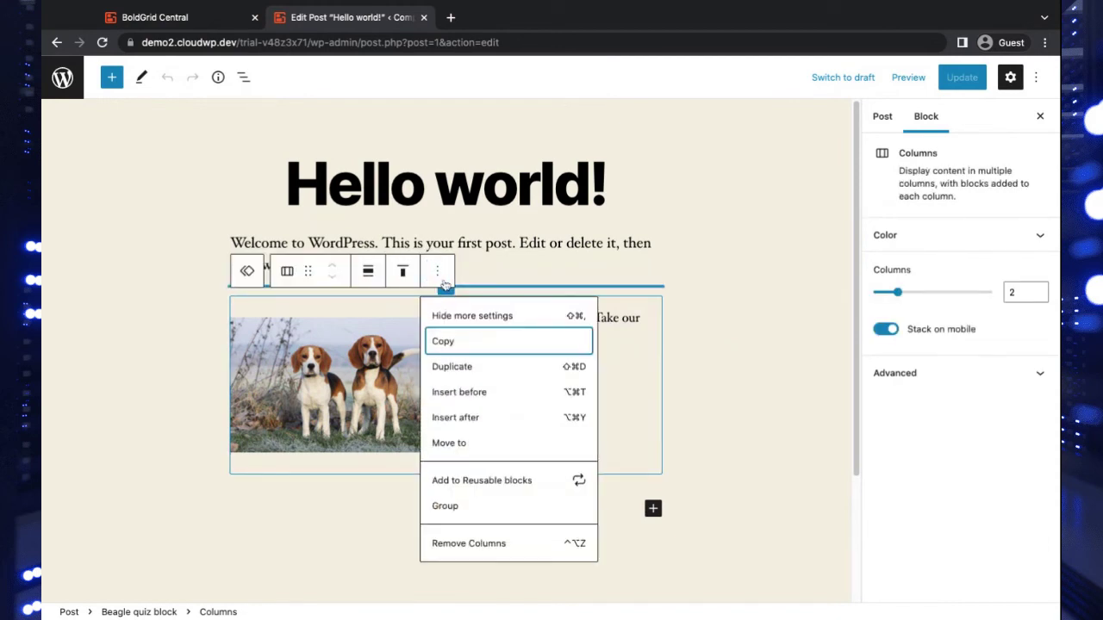
left_click(454, 243)
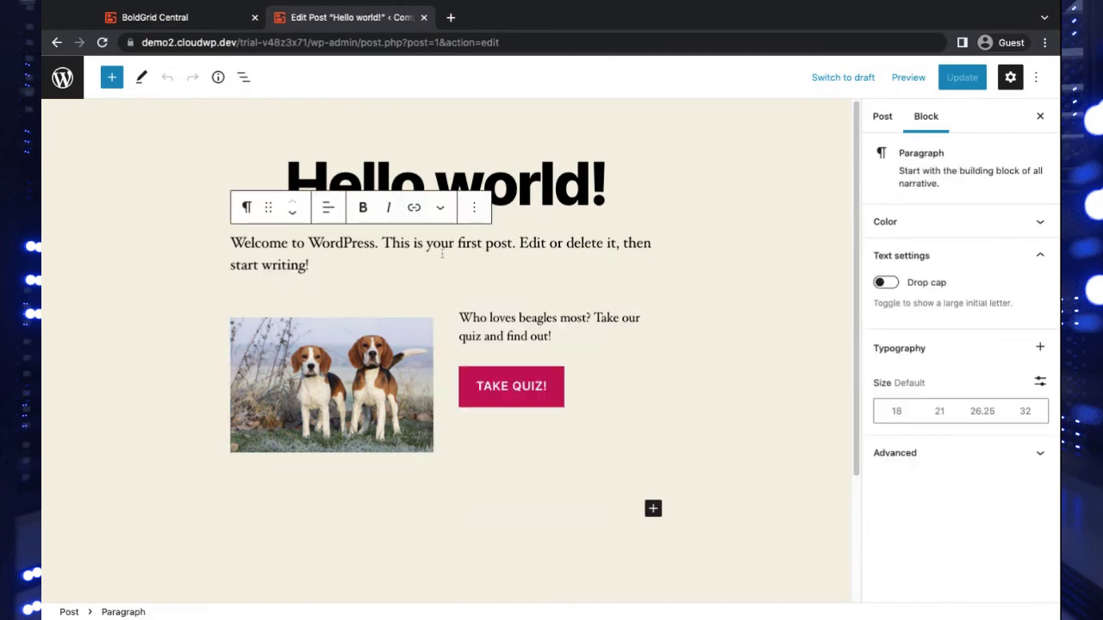
left_click(513, 295)
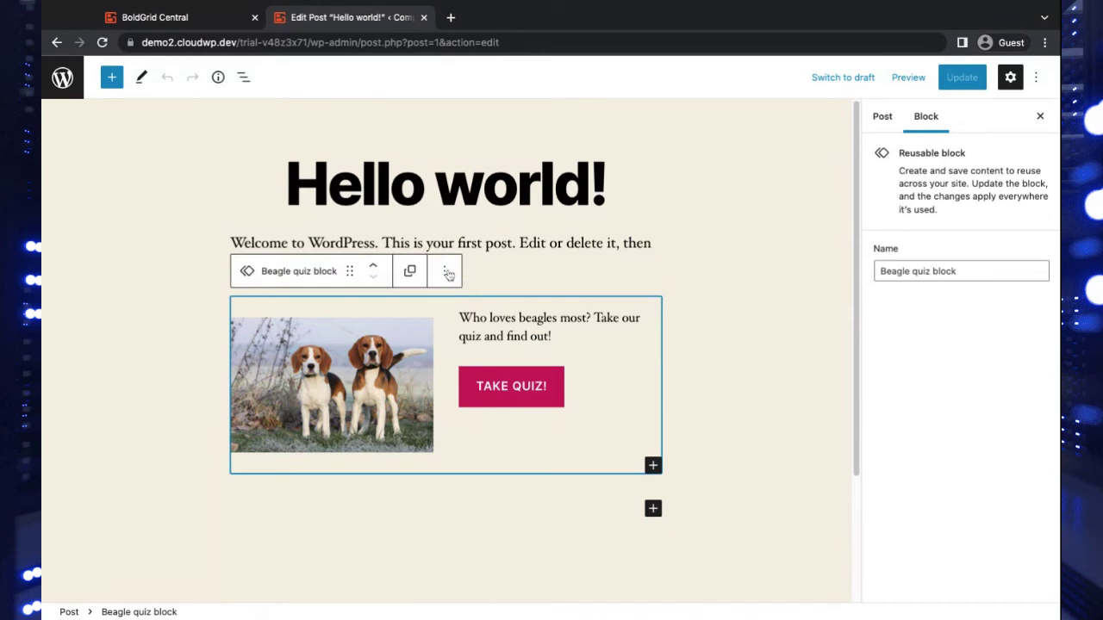
left_click(571, 333)
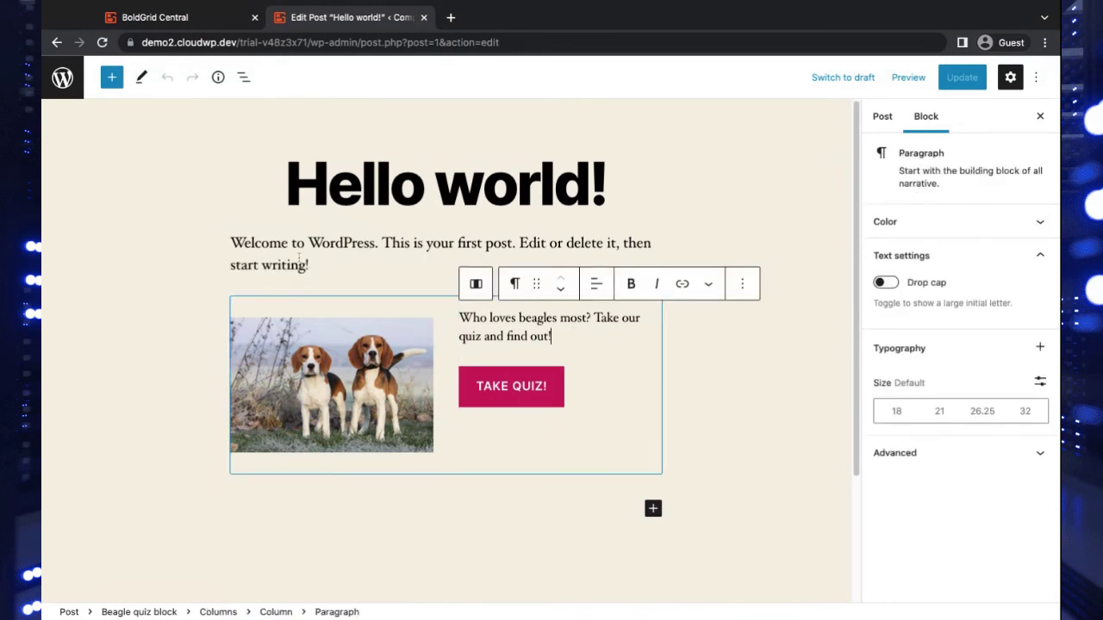
Leave the Hello world! post for the posts list
left_click(68, 87)
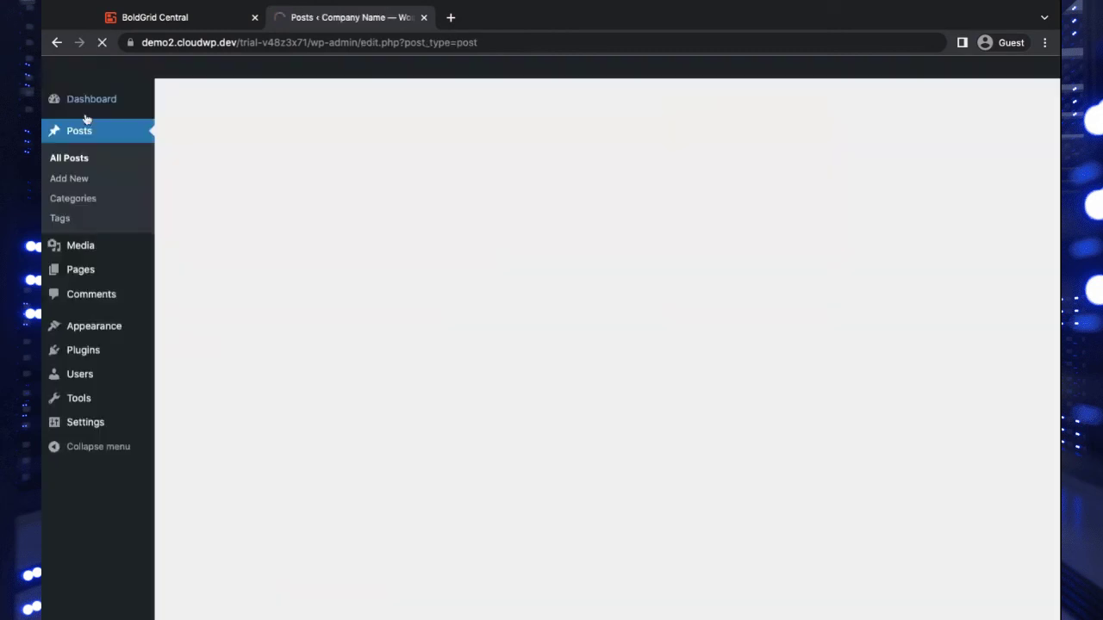